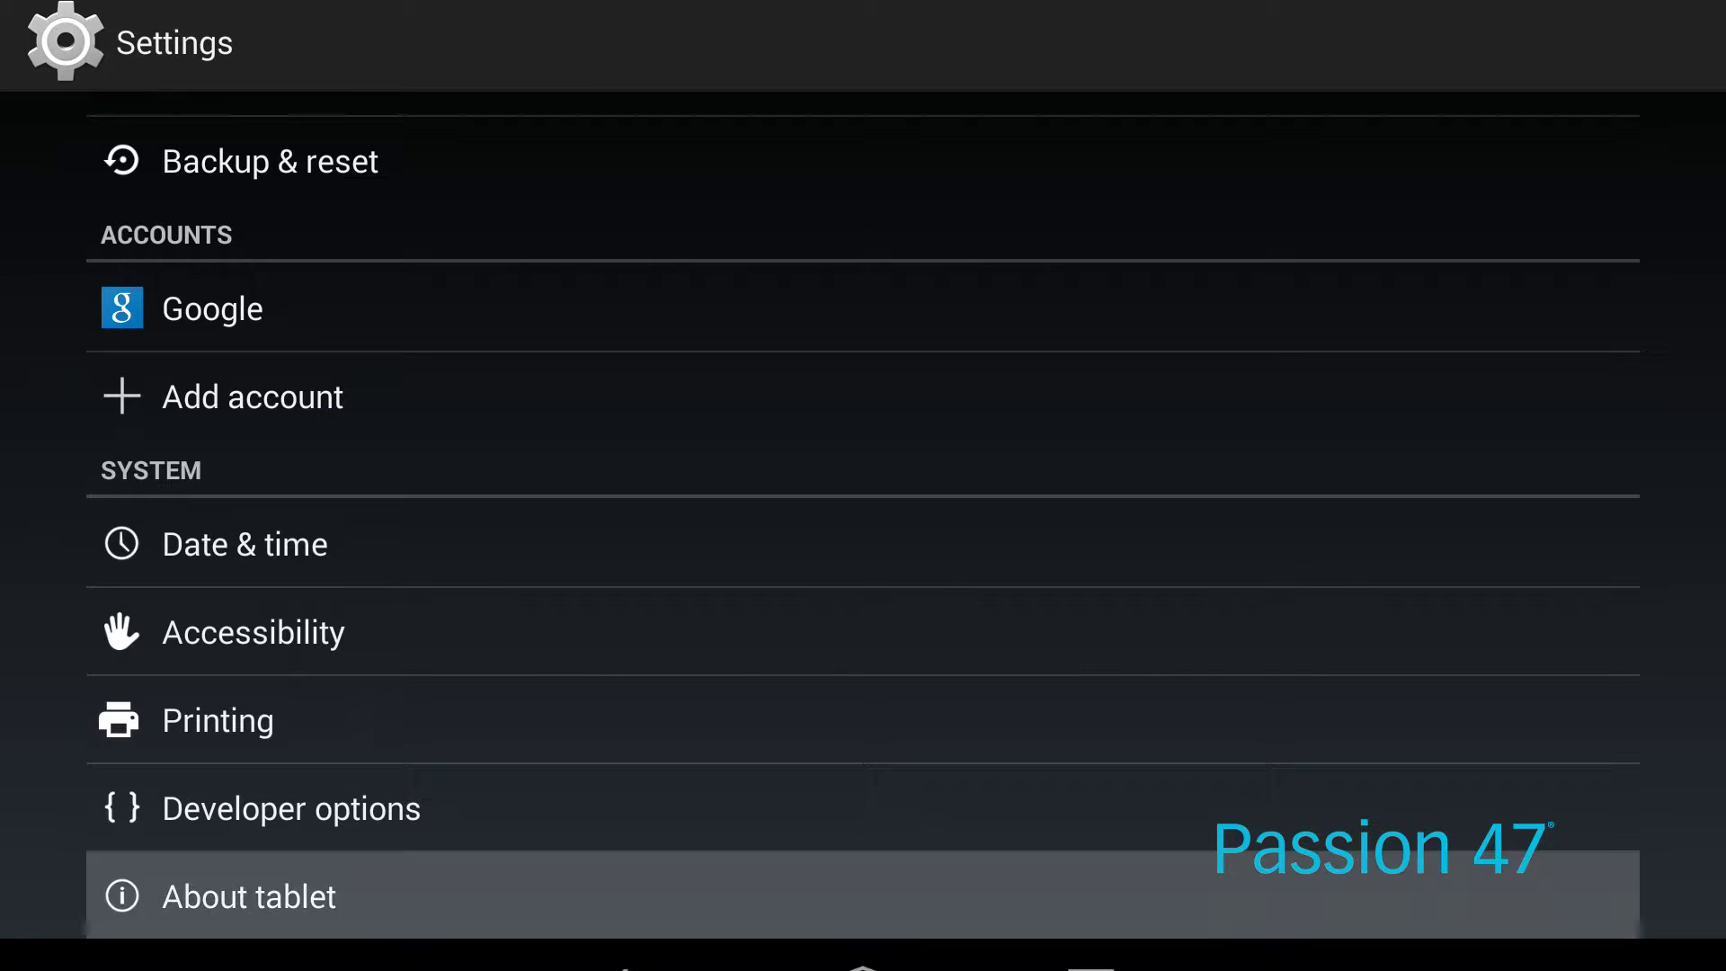
- Check the tablet's system updates under About tablet to show the Project Tango update
click(248, 896)
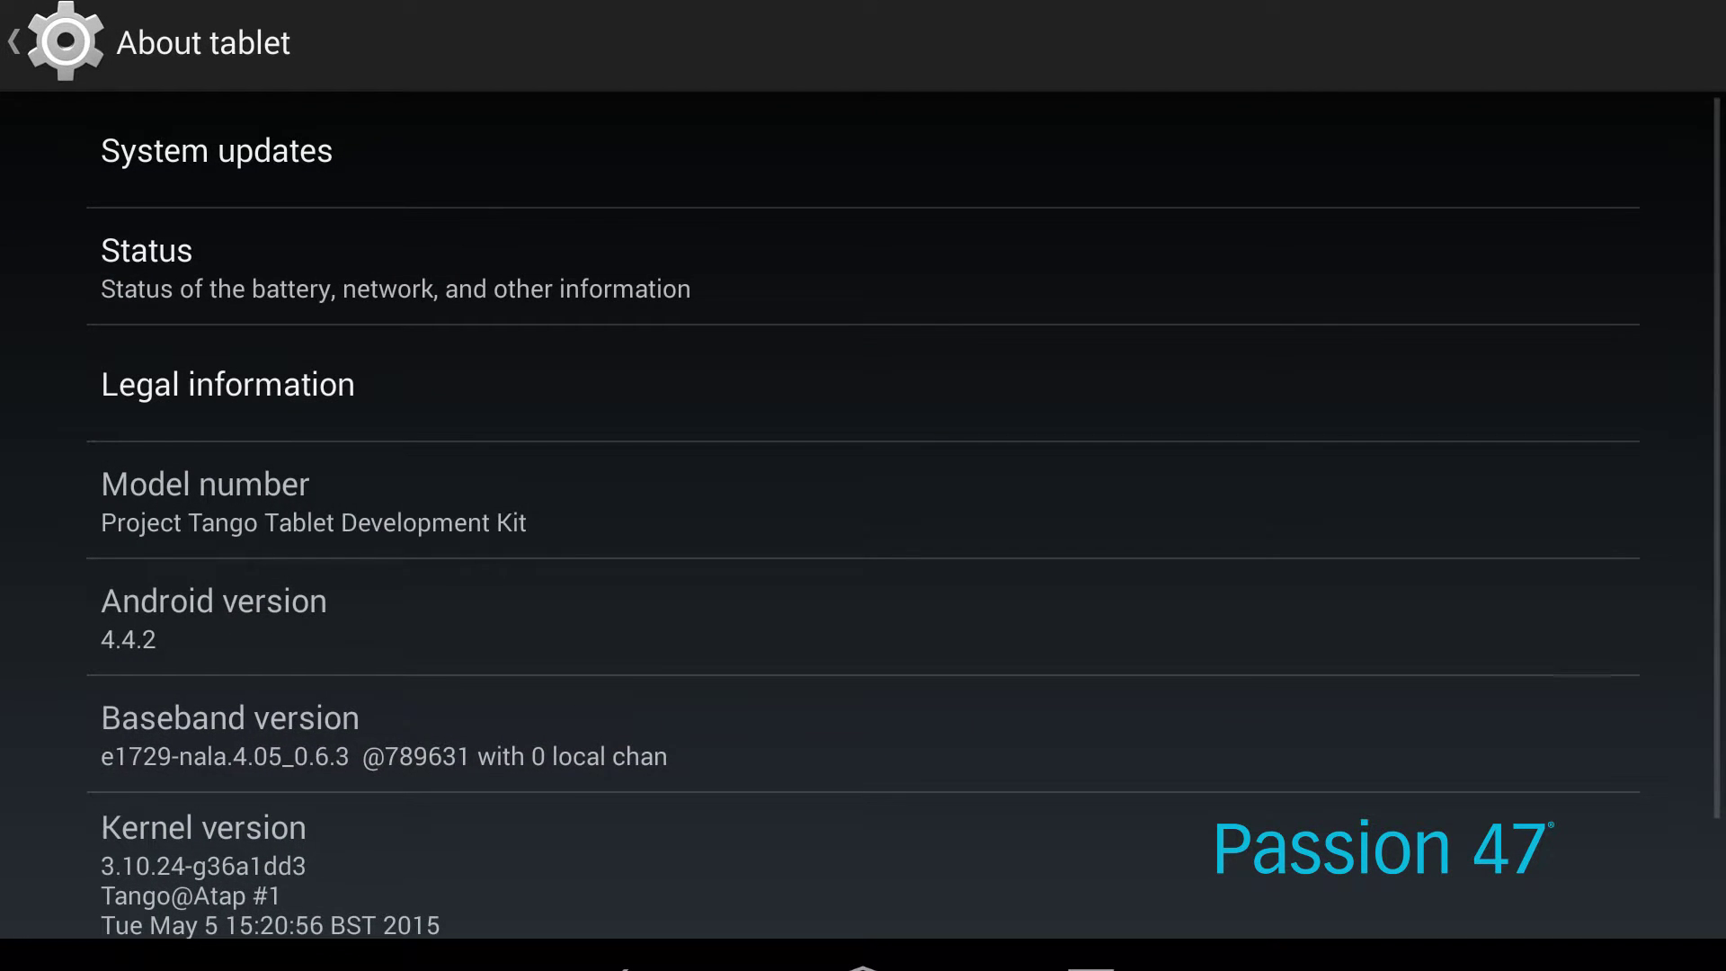
click(216, 150)
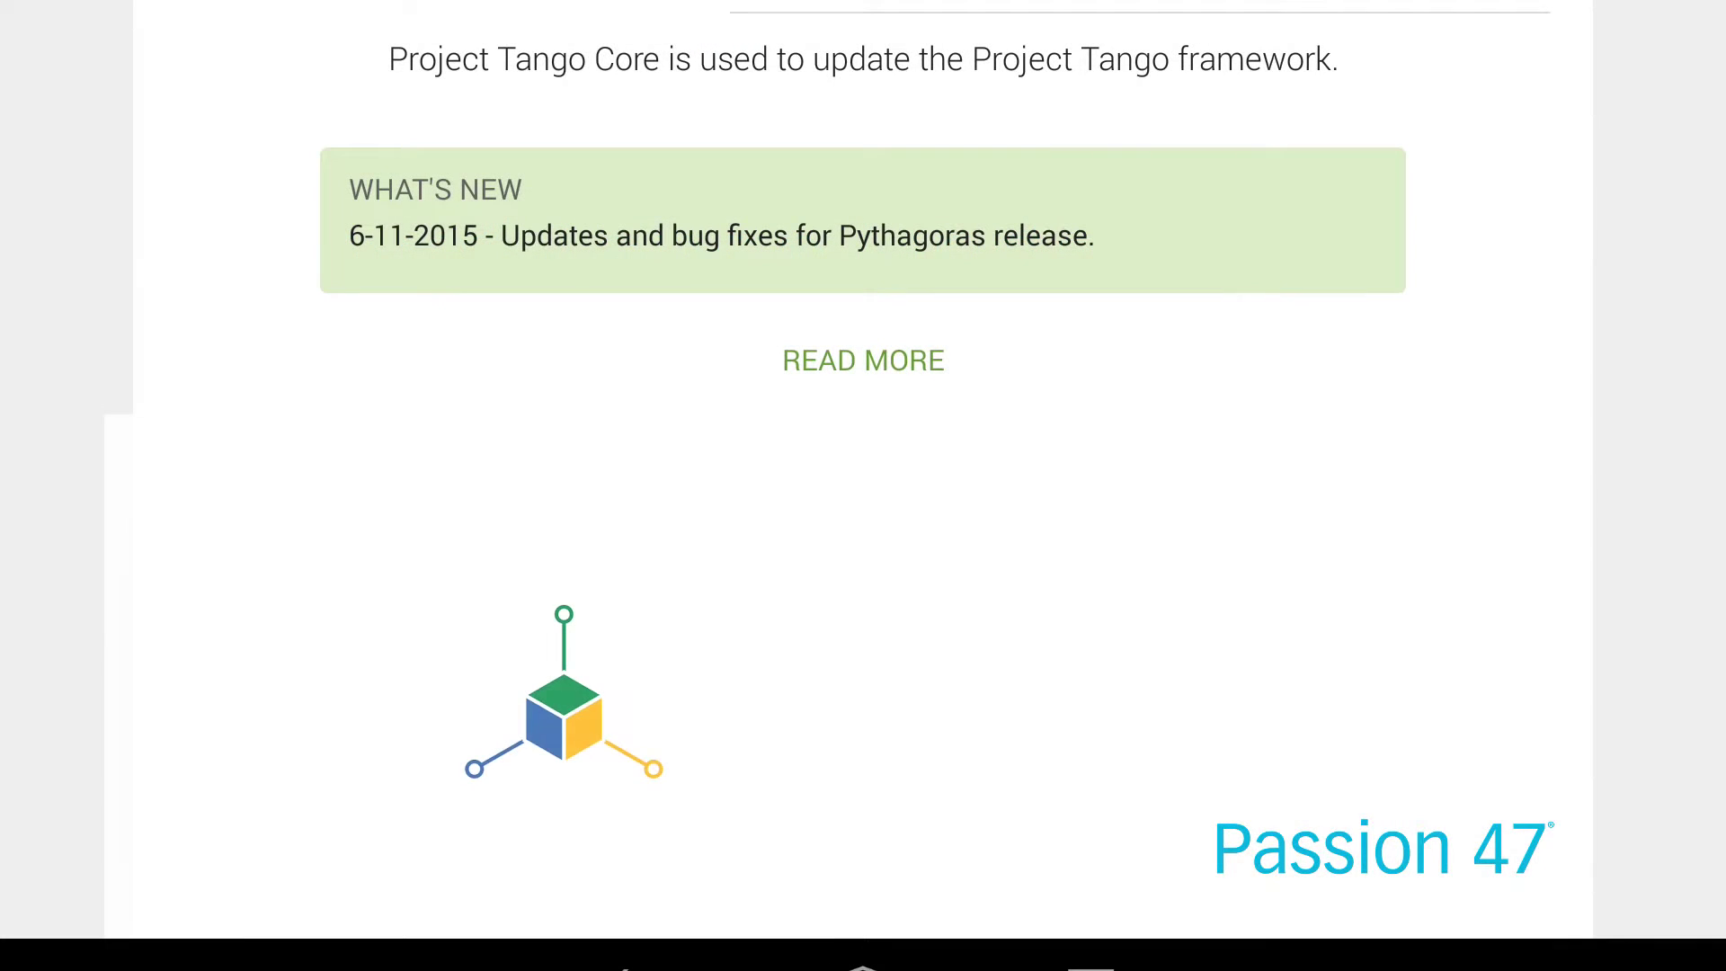
- Scroll the Project Tango Core listing down to its What's New note on Pythagoras
scroll(862, 485, up, 10)
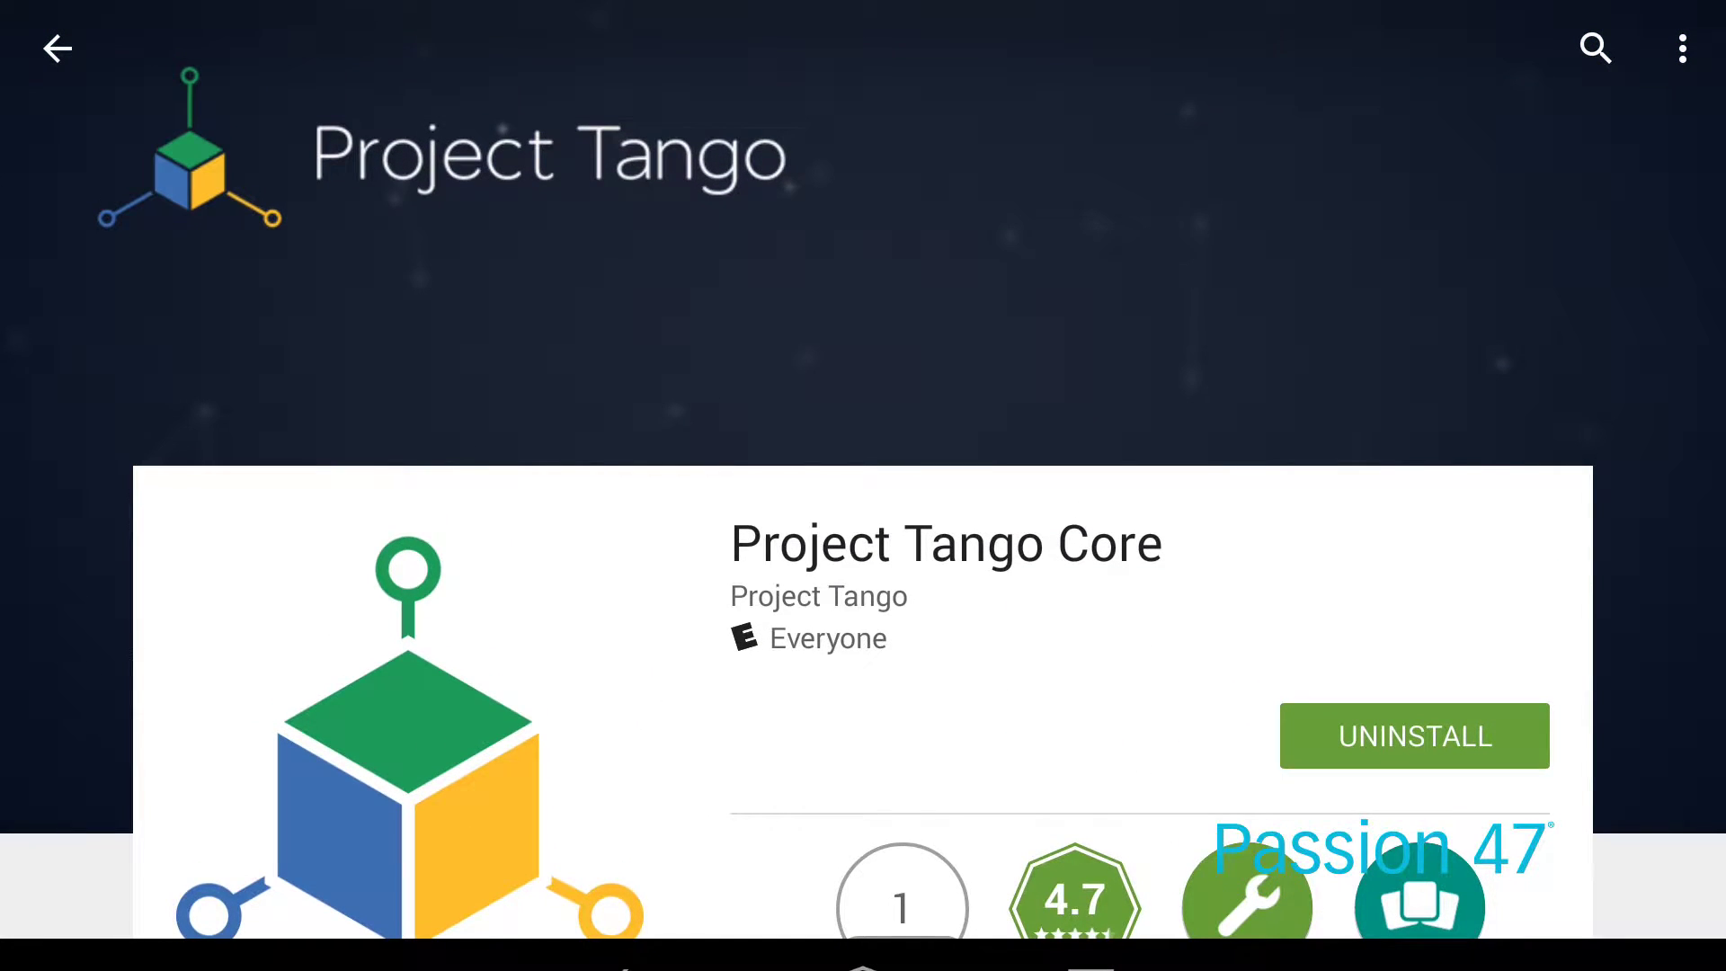
scroll(863, 485, down, 4)
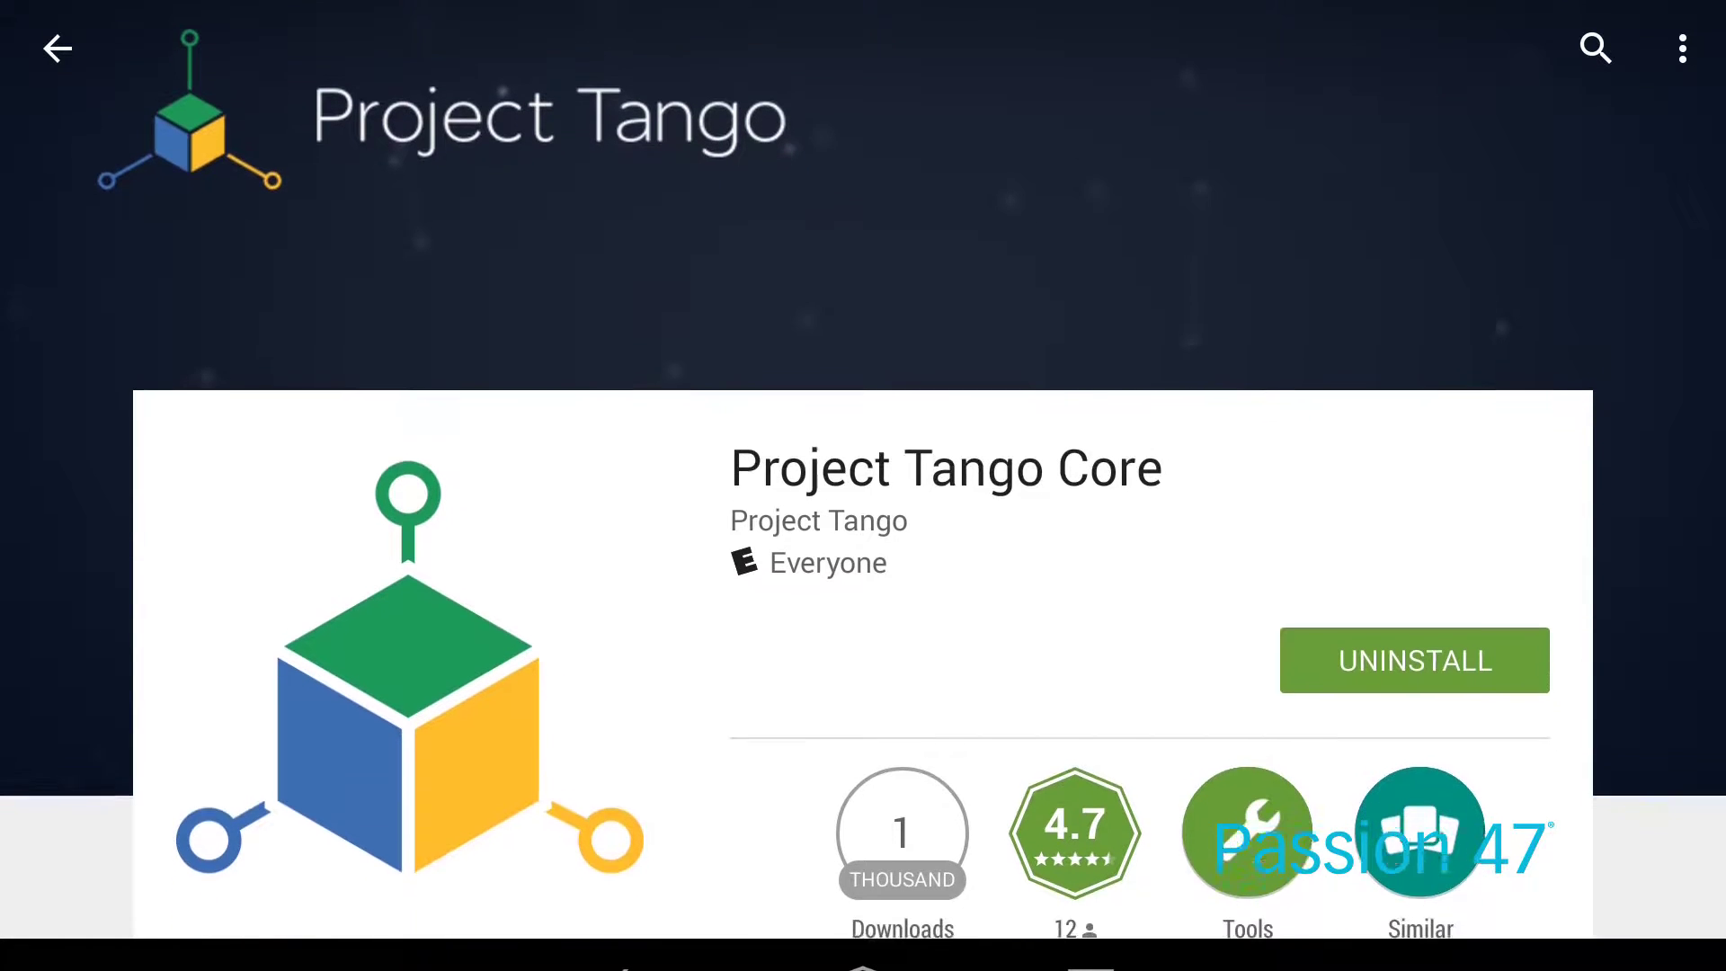
scroll(863, 486, down, 2)
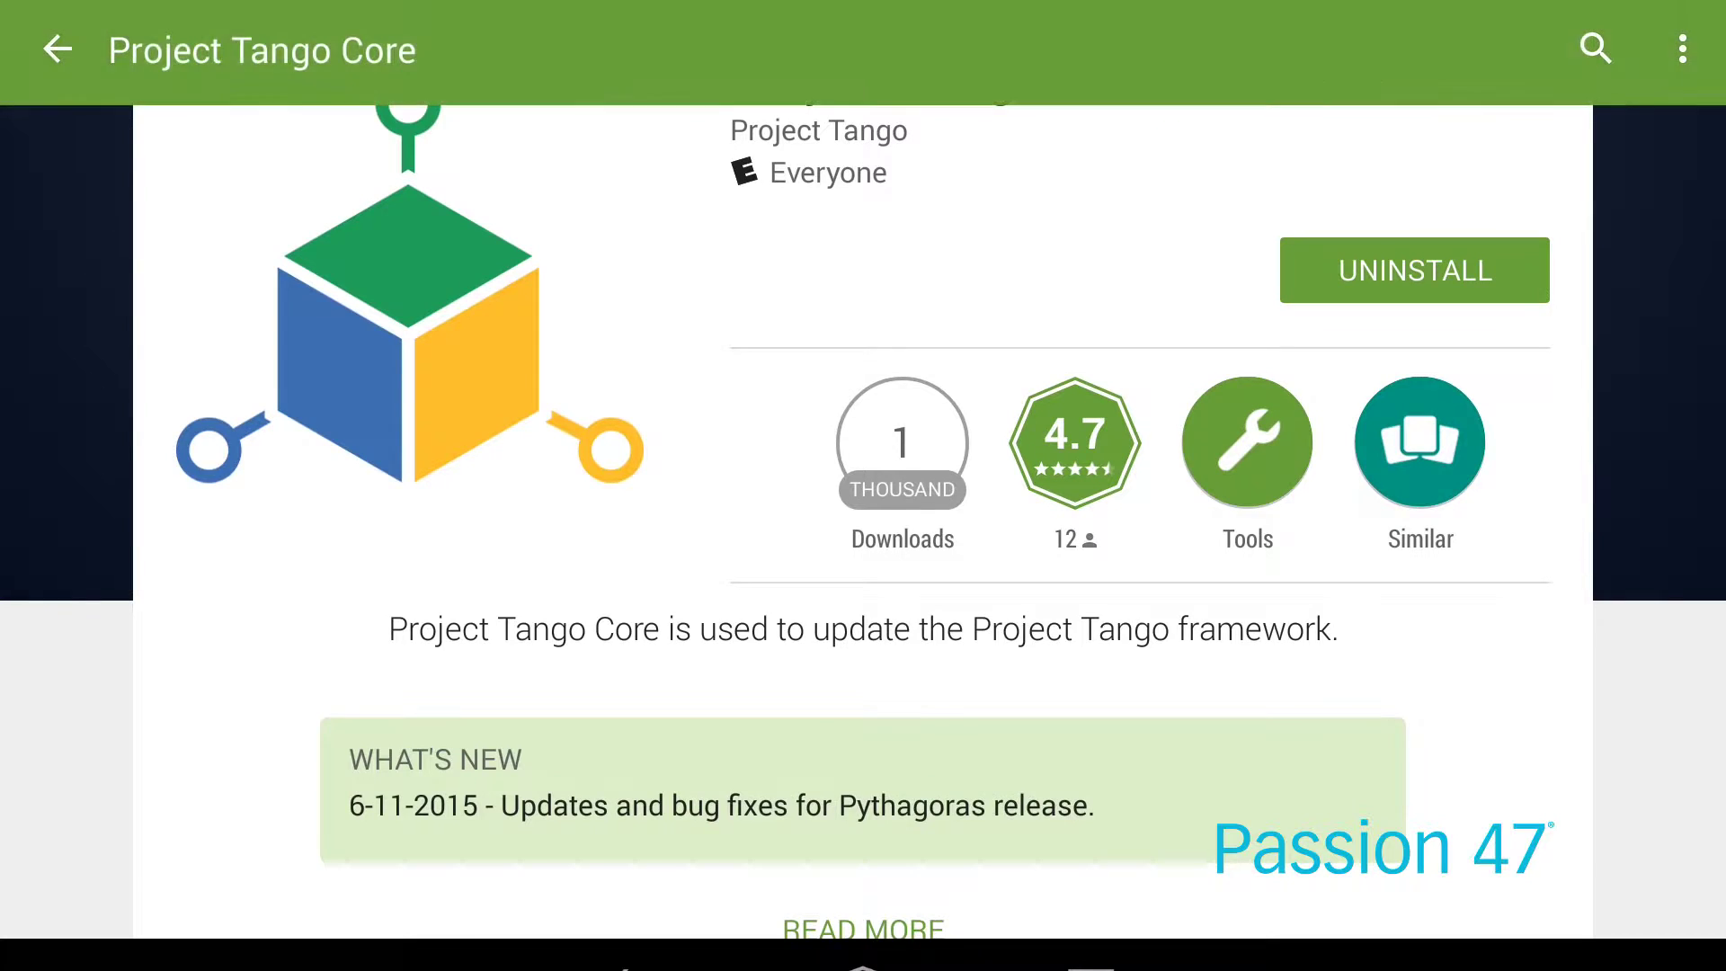
scroll(863, 486, down, 3)
scroll(862, 486, down, 4)
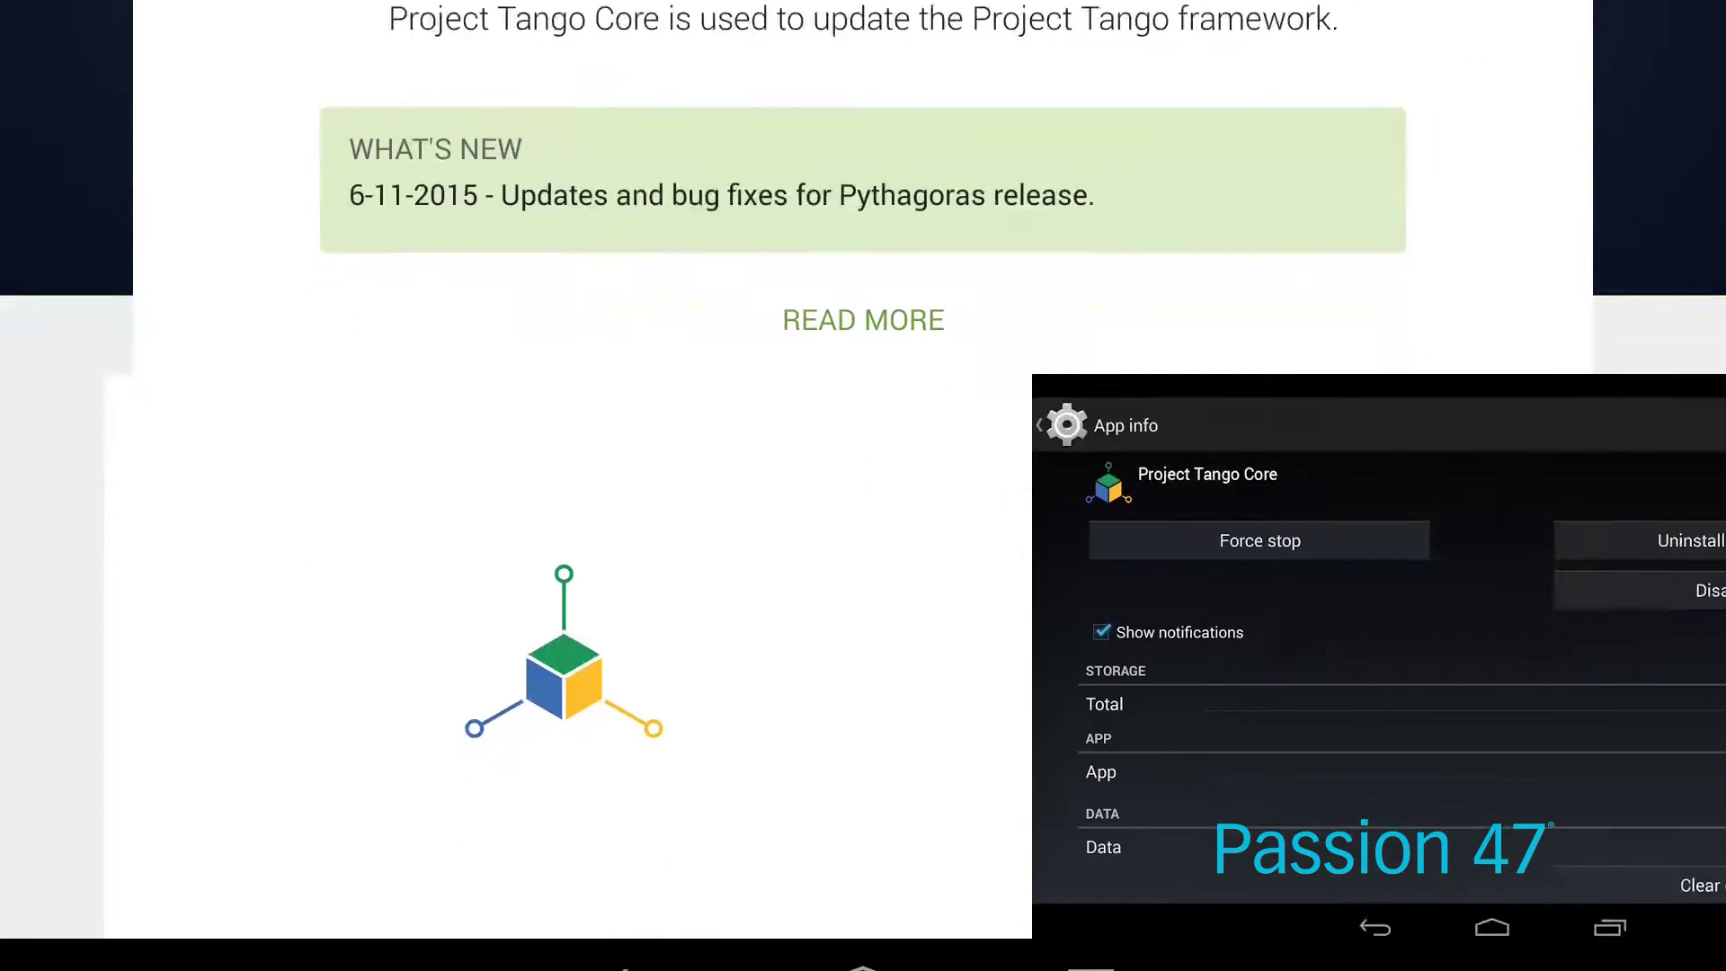
- Expand the full Project Tango Core description and read version 1.15, 10.04MB size and downloads
click(863, 250)
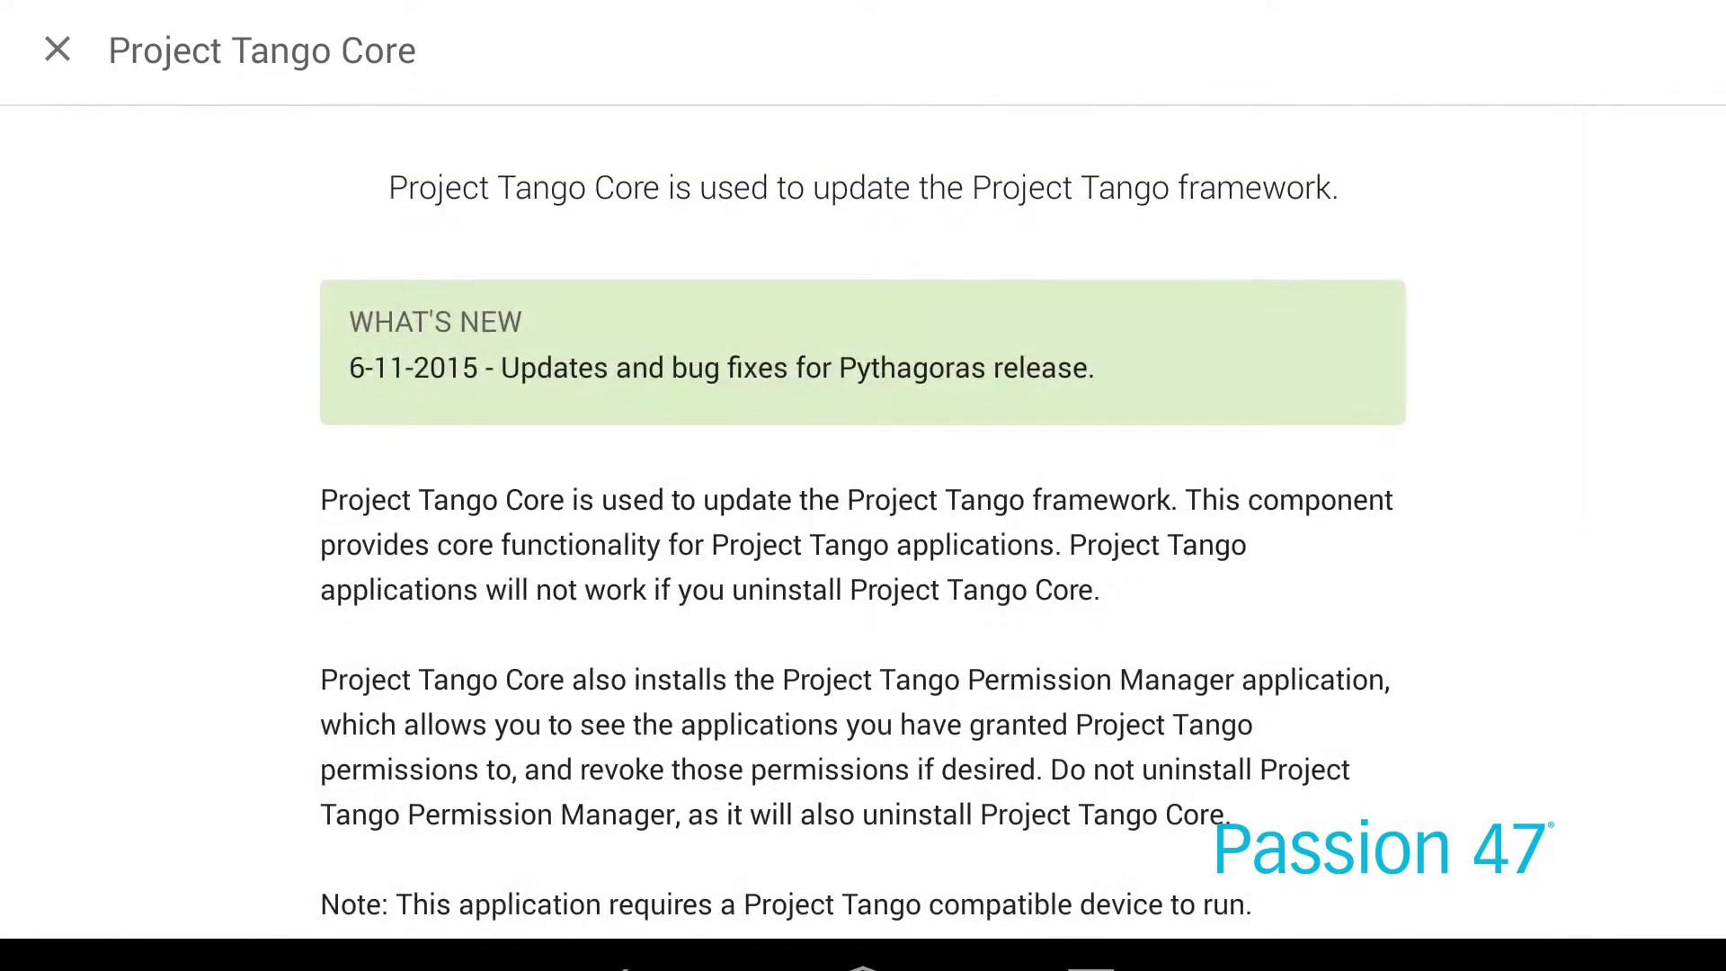
scroll(862, 521, down, 2)
scroll(863, 539, down, 1)
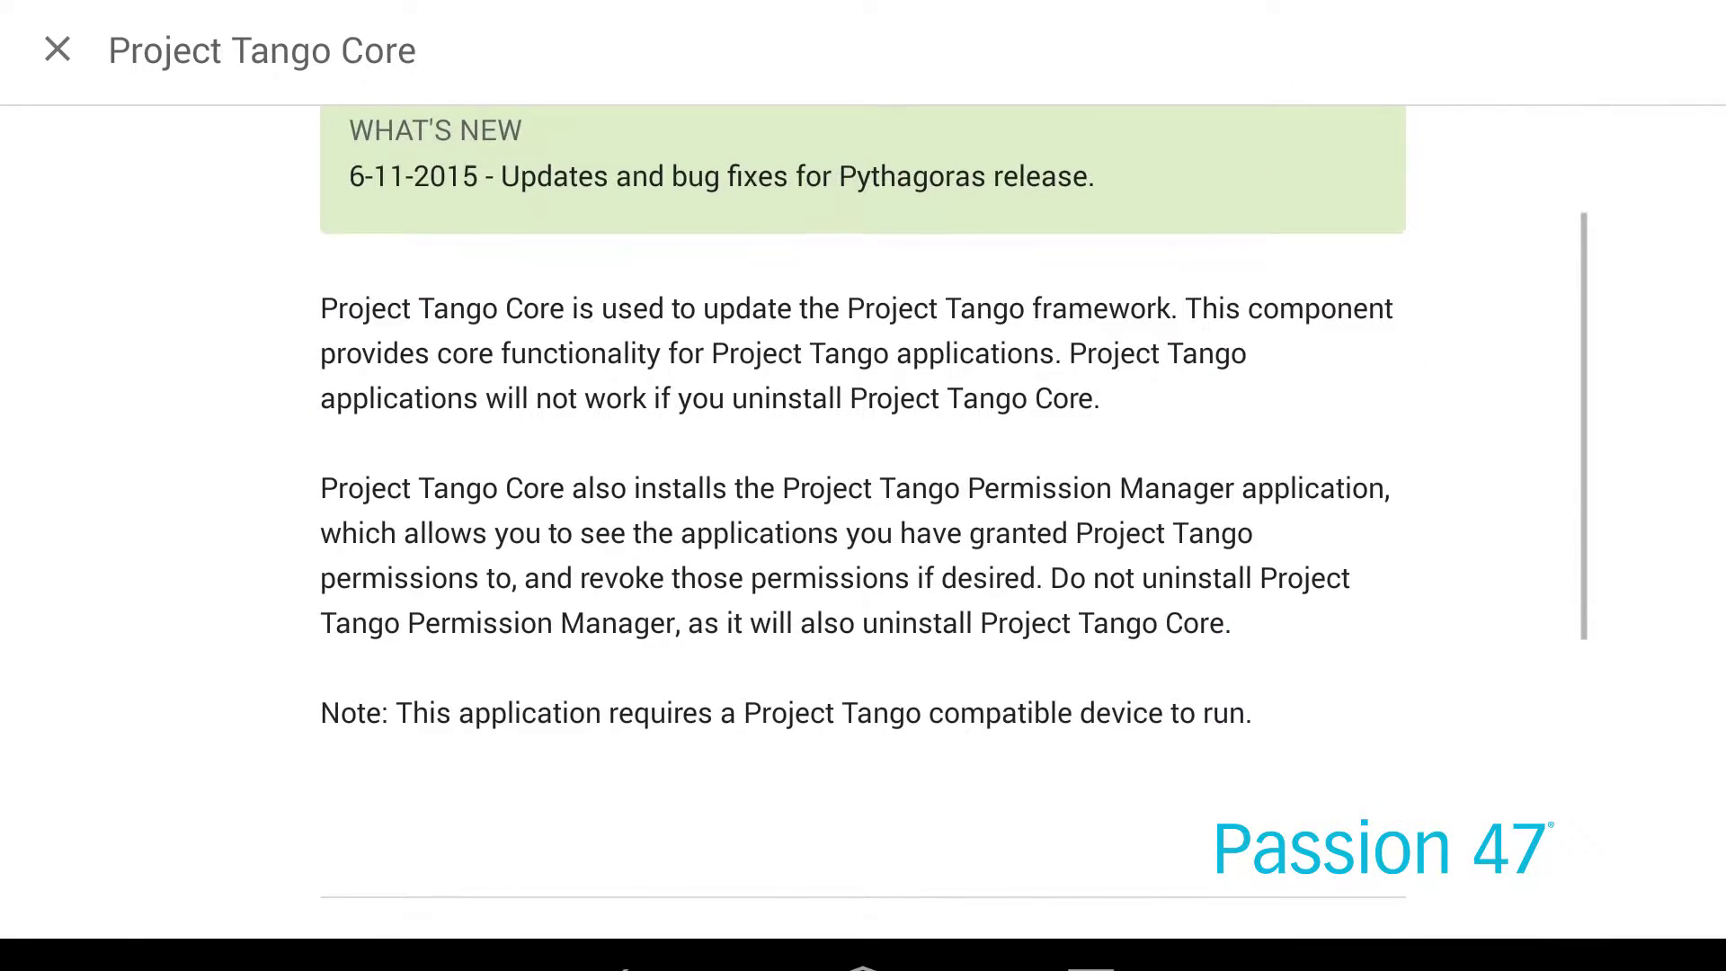
scroll(863, 539, down, 5)
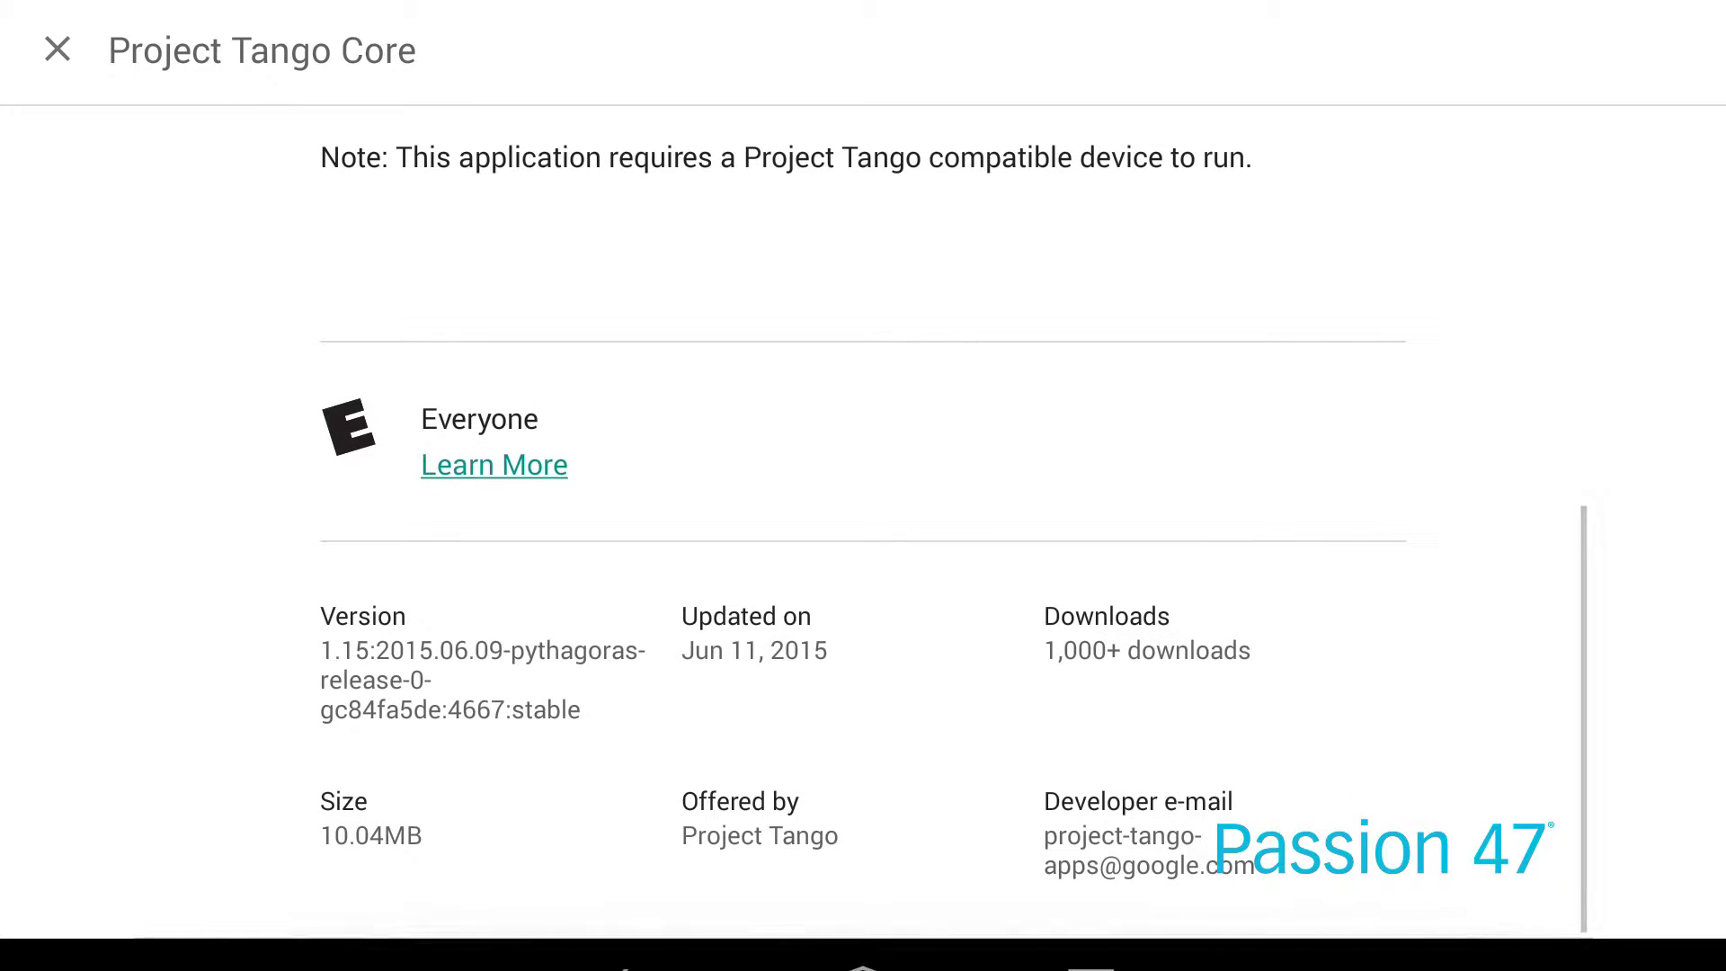
scroll(863, 539, up, 1)
scroll(863, 539, up, 5)
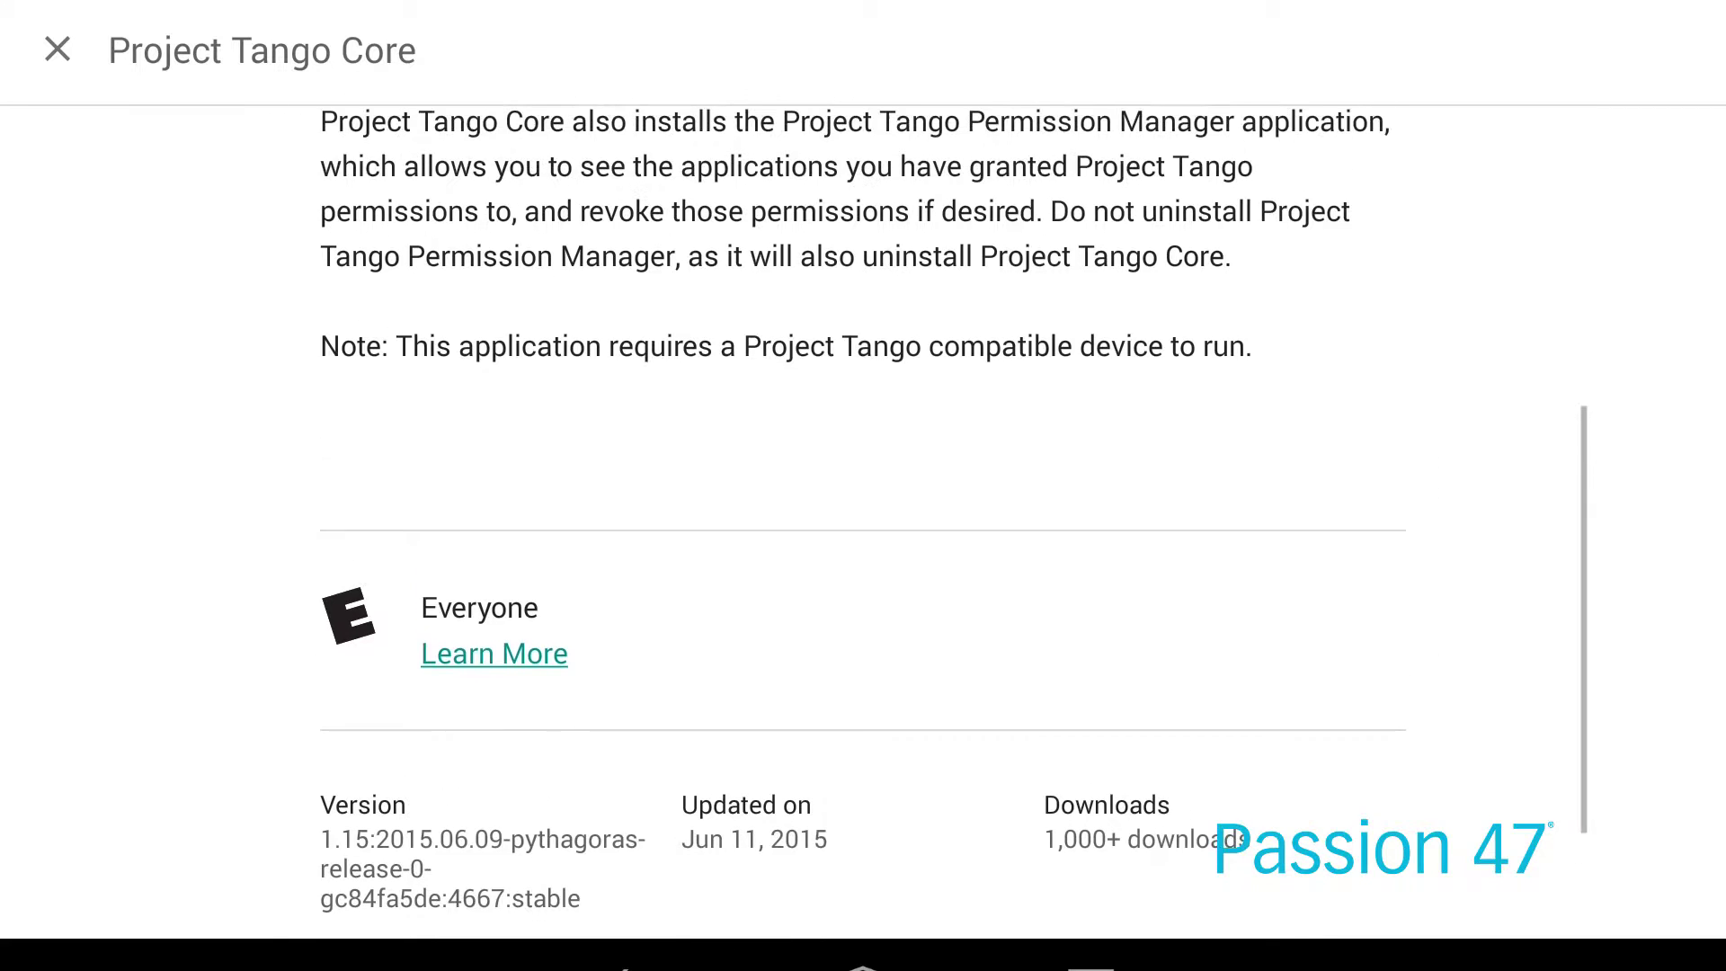
scroll(863, 540, up, 3)
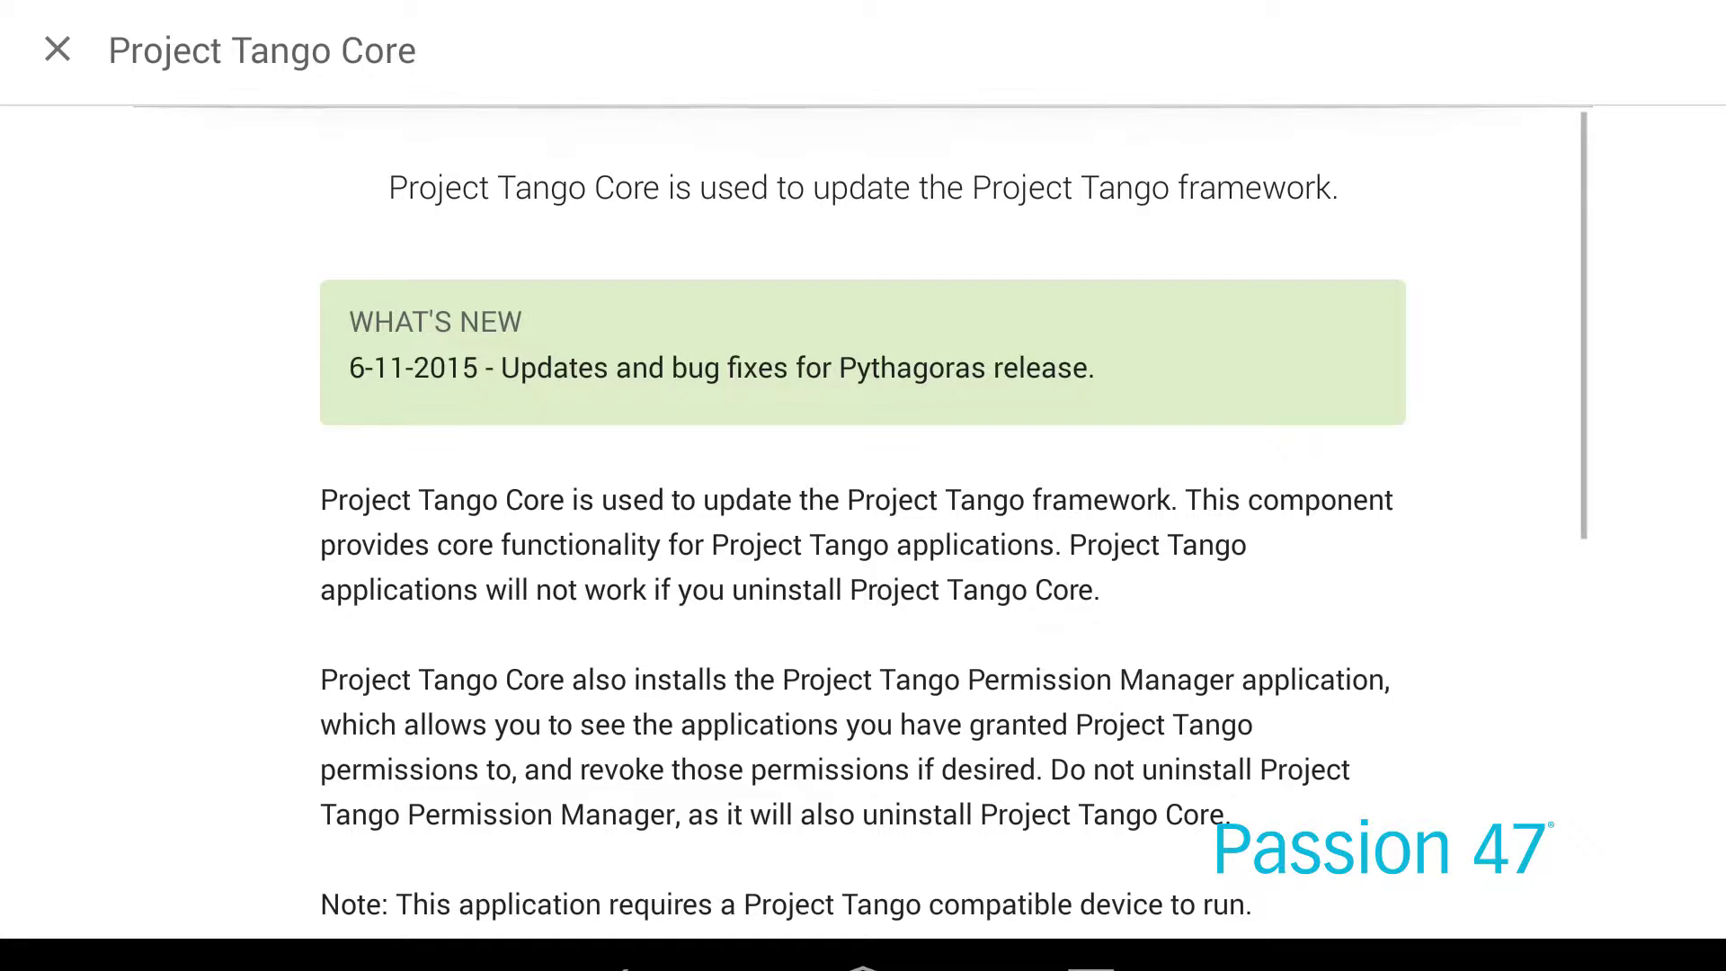
- Close the full description and scroll the Project Tango Core page back to the top
key(Escape)
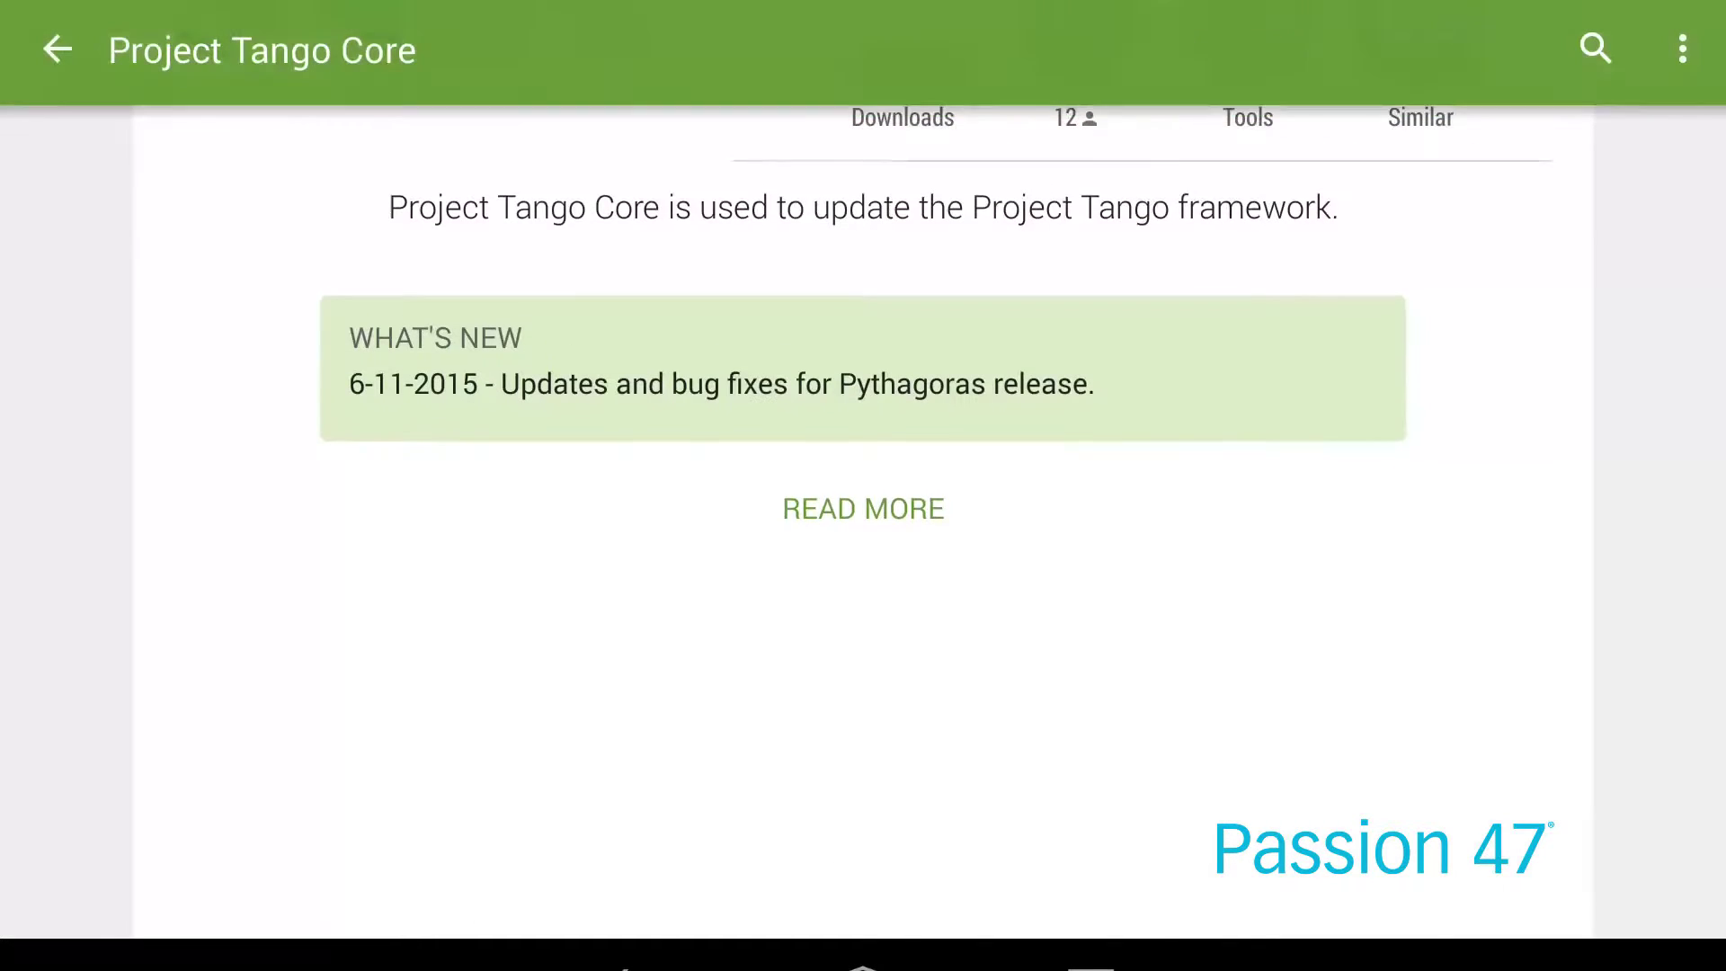
scroll(915, 520, up, 5)
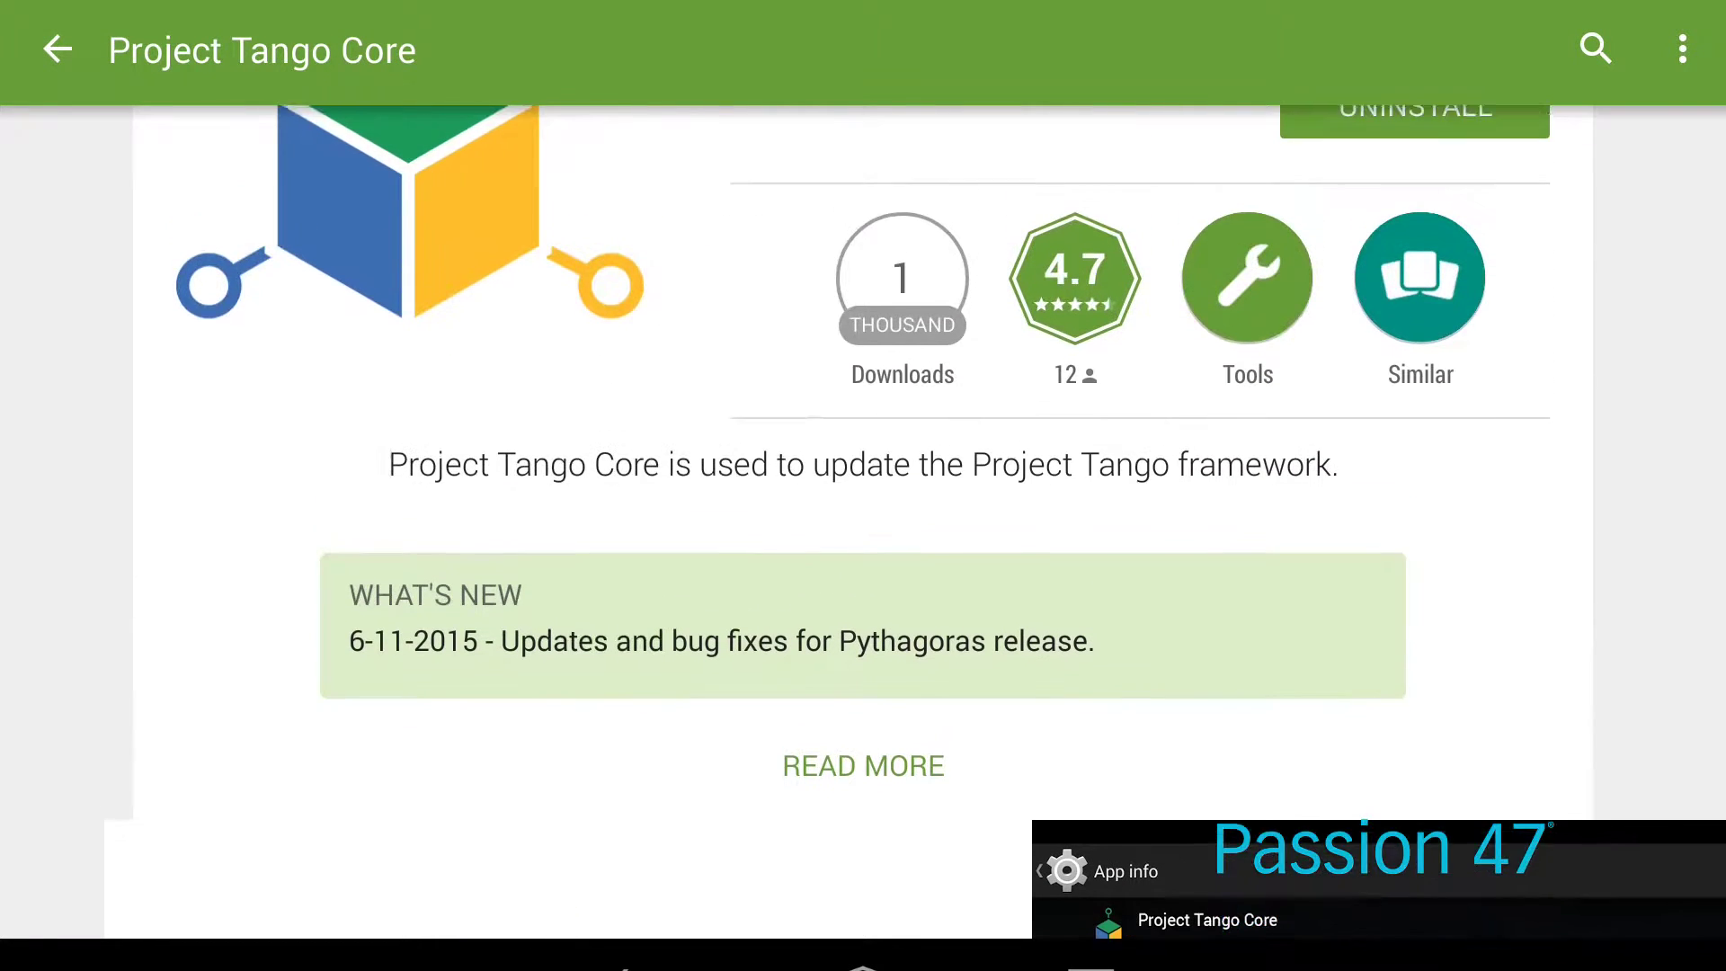
scroll(862, 521, up, 3)
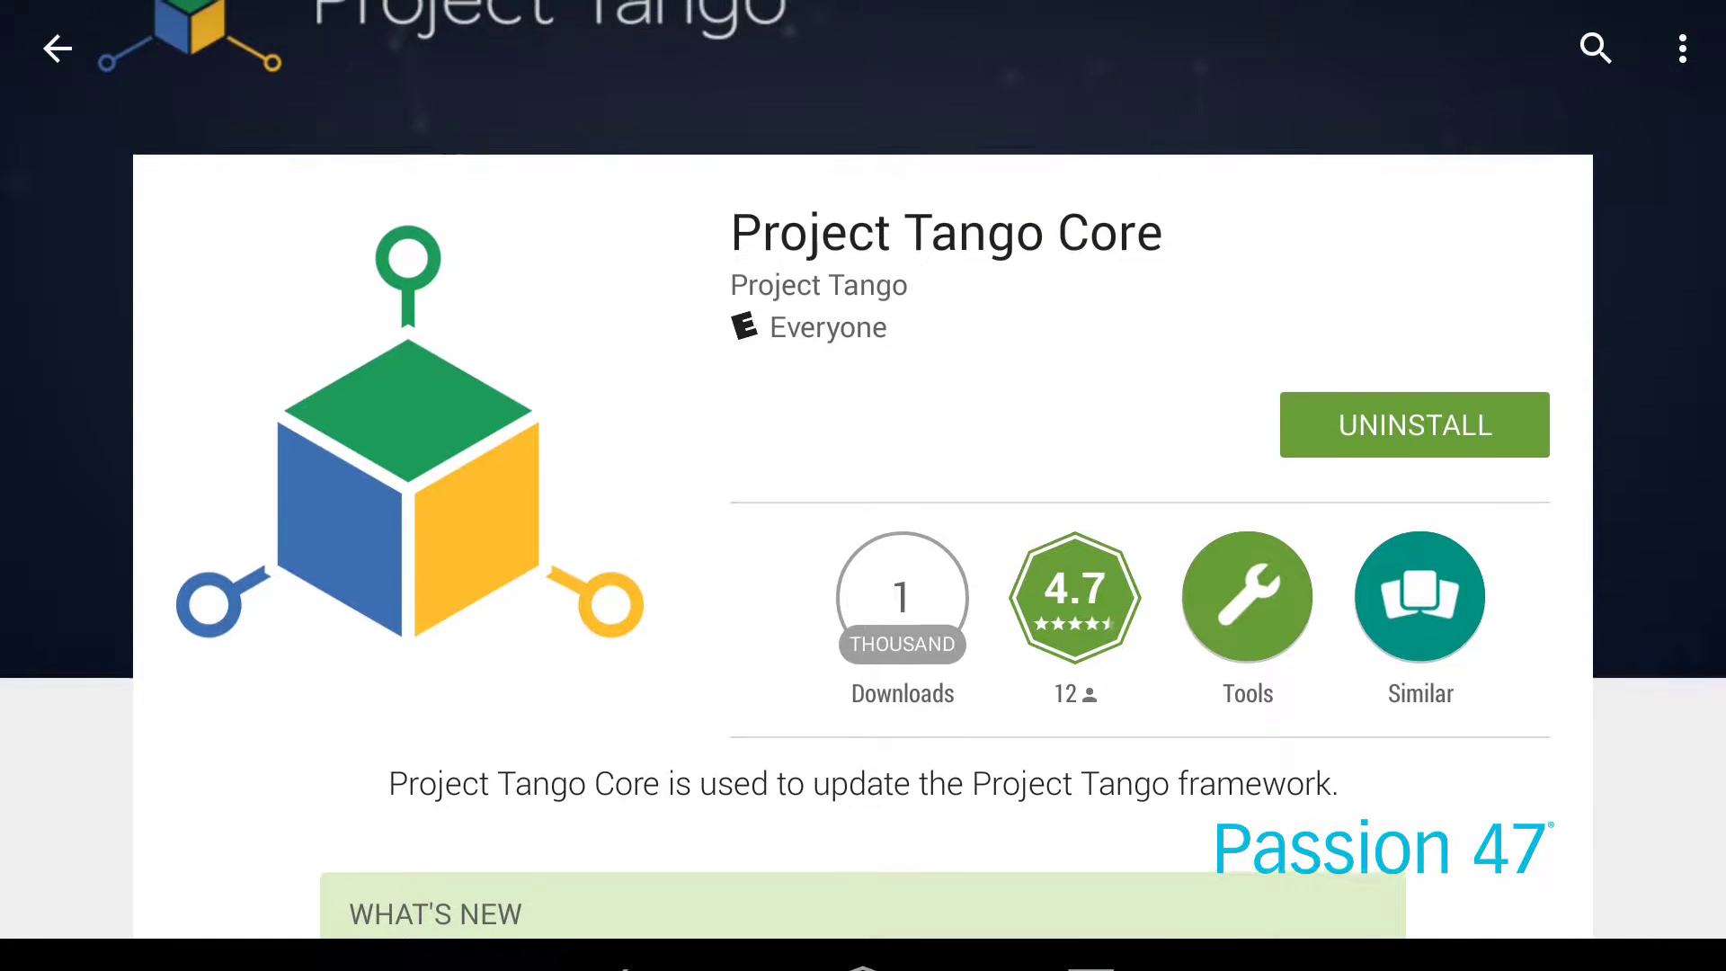
scroll(863, 629, up, 2)
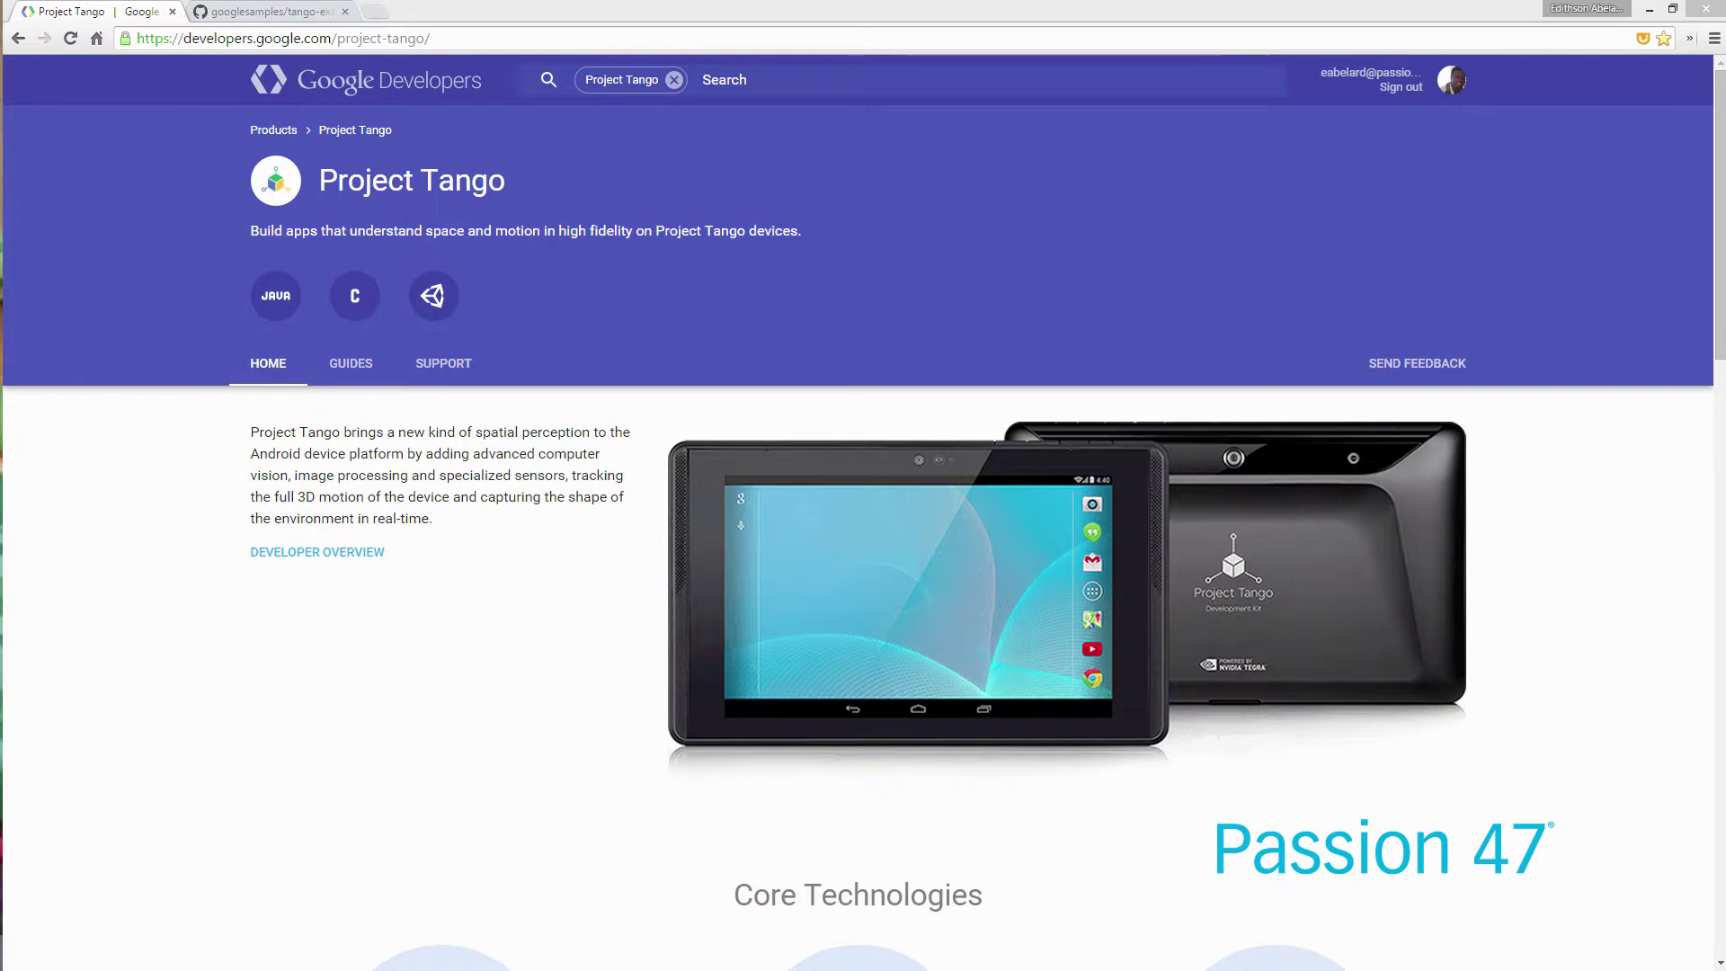
- Go to the Tango SDK downloads page and open its Release Notes in a new tab
click(452, 365)
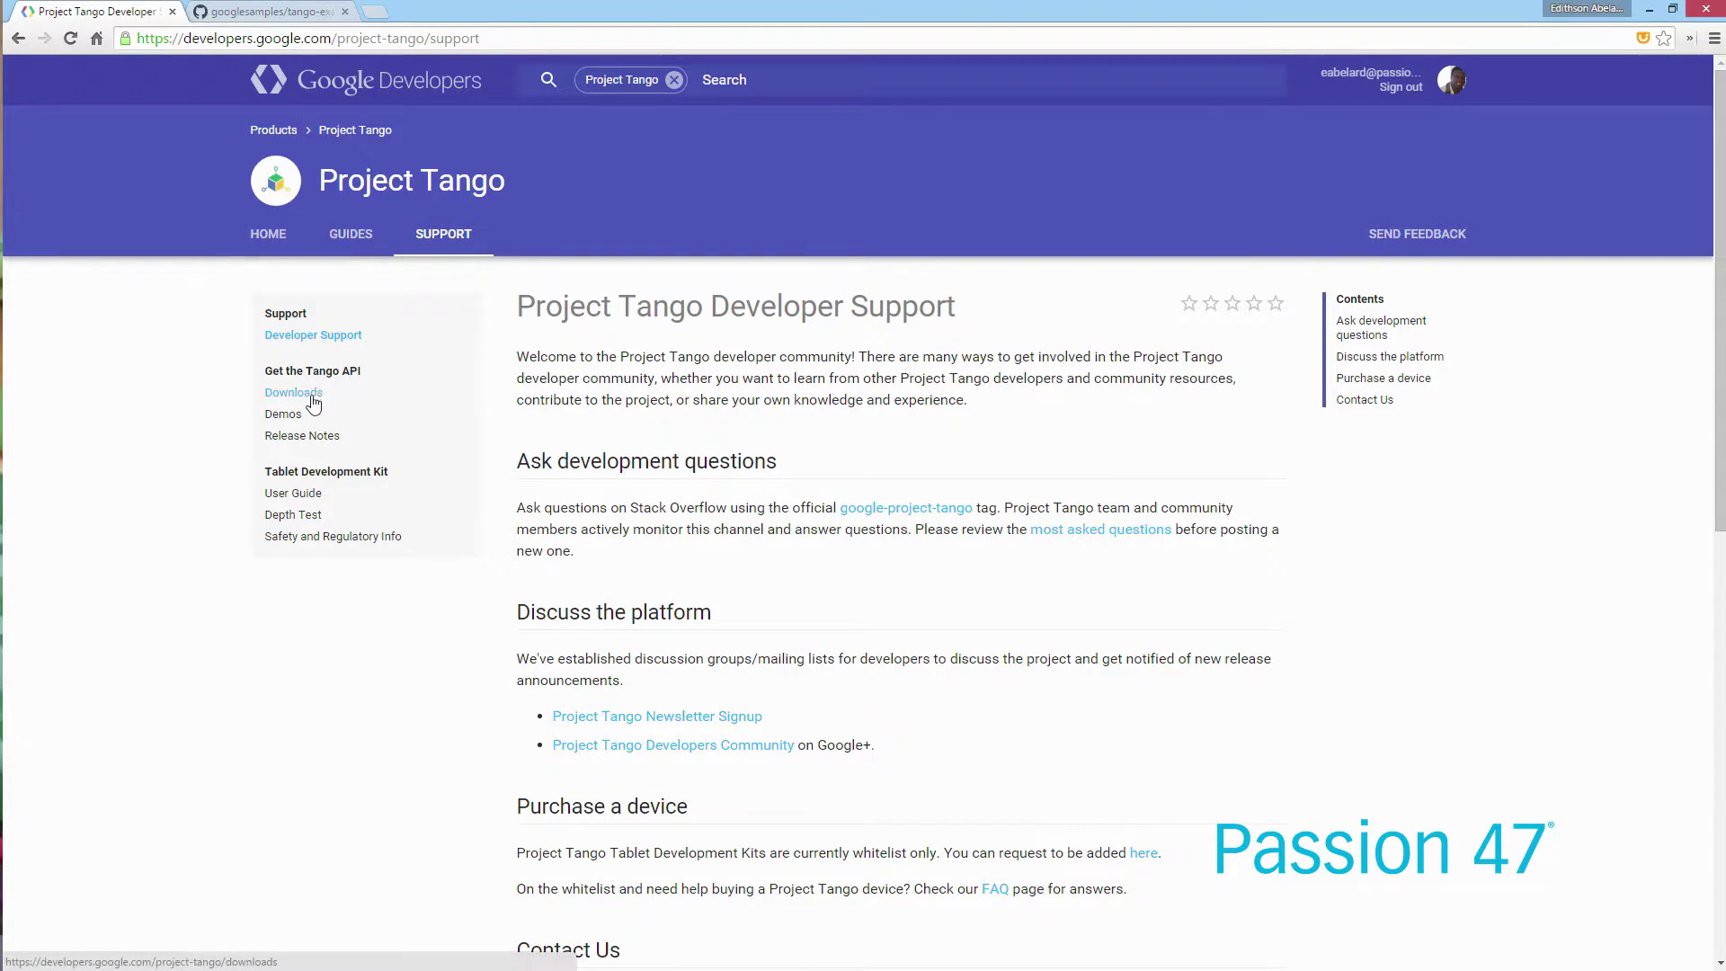
click(315, 396)
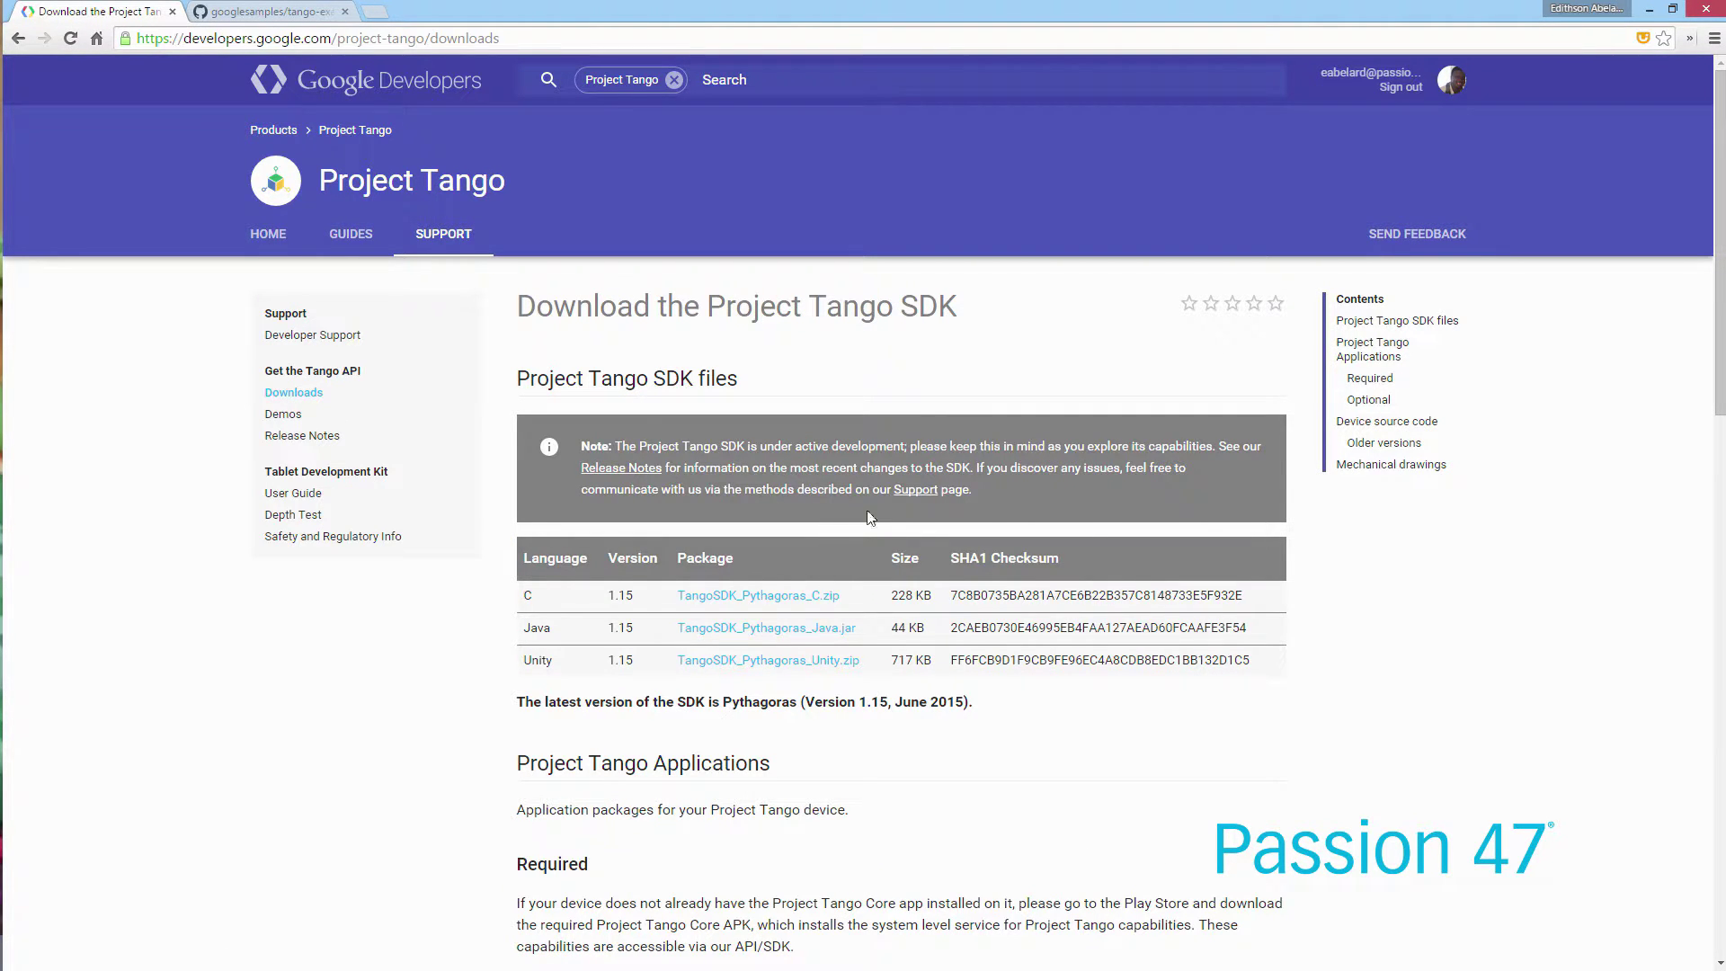
drag(1720, 324, 1719, 328)
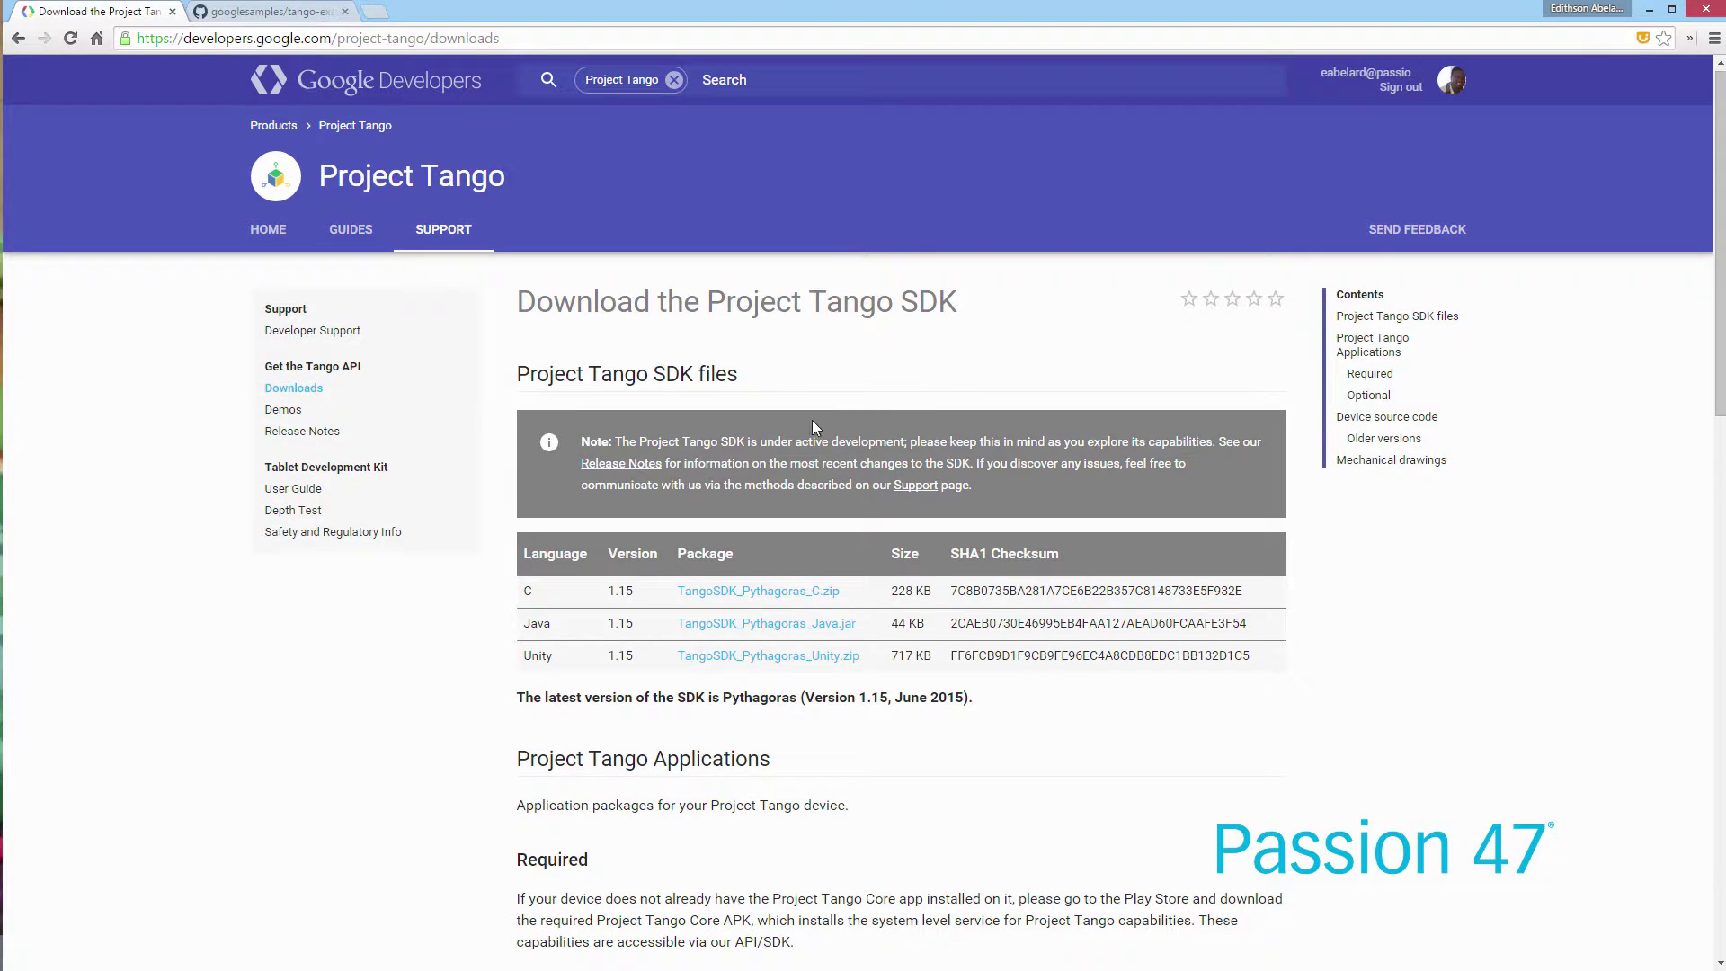
right_click(638, 465)
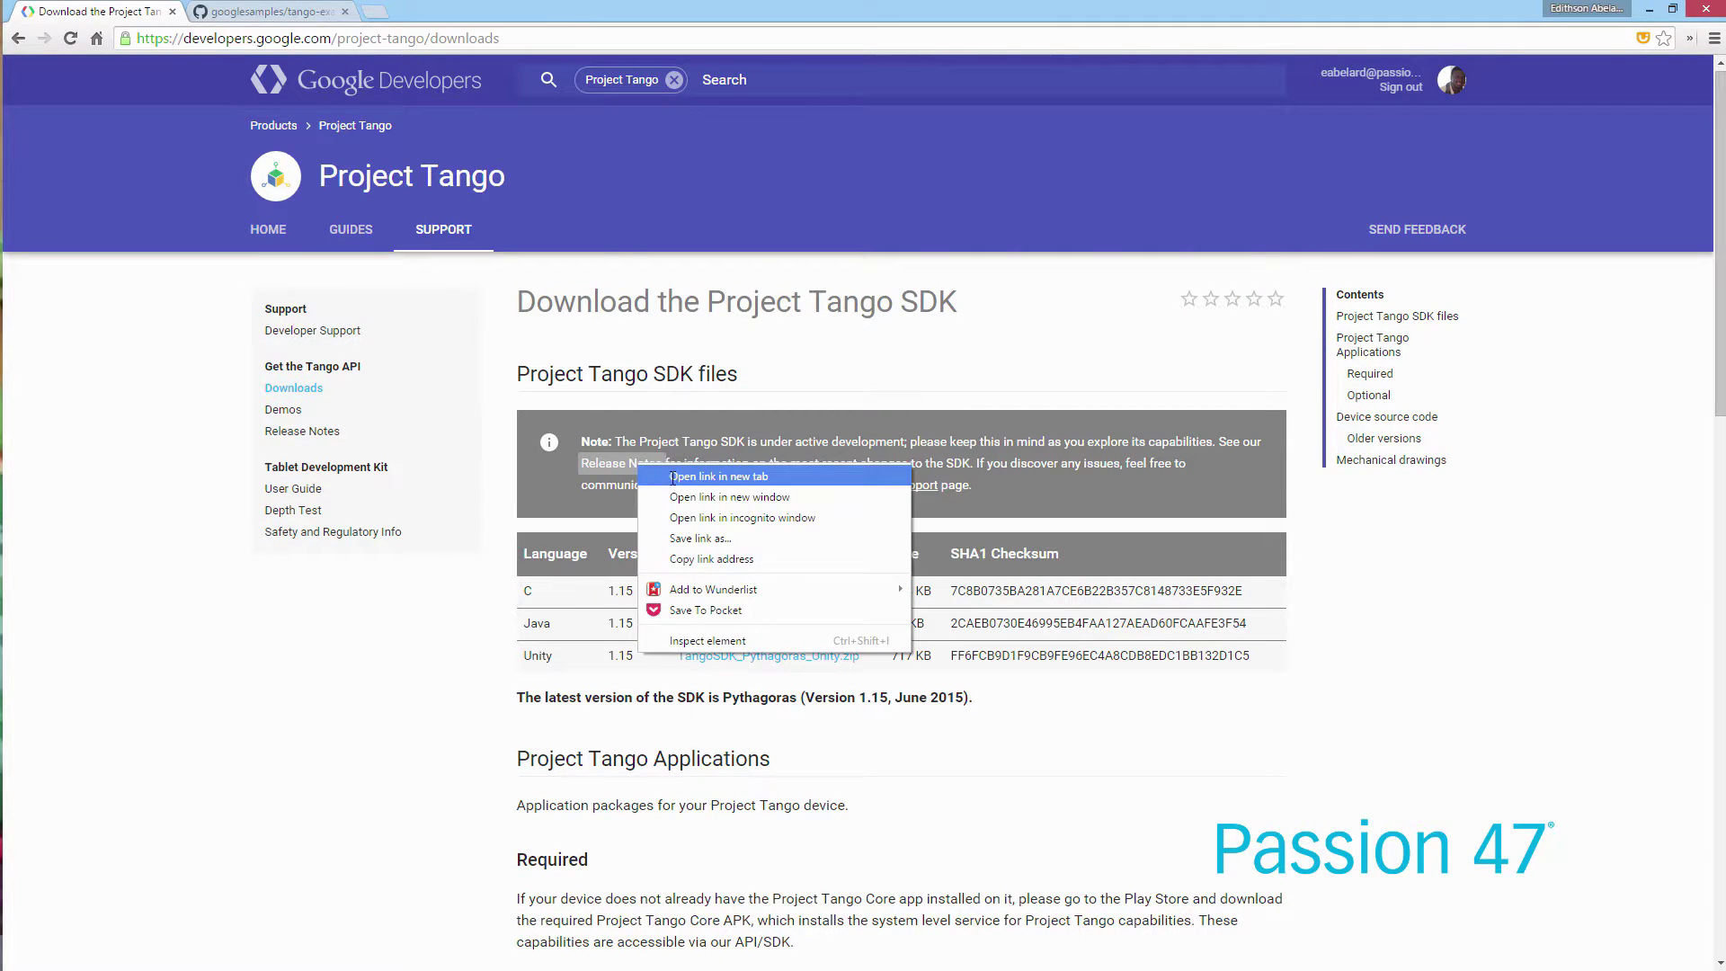
click(673, 476)
key(ctrl+Tab)
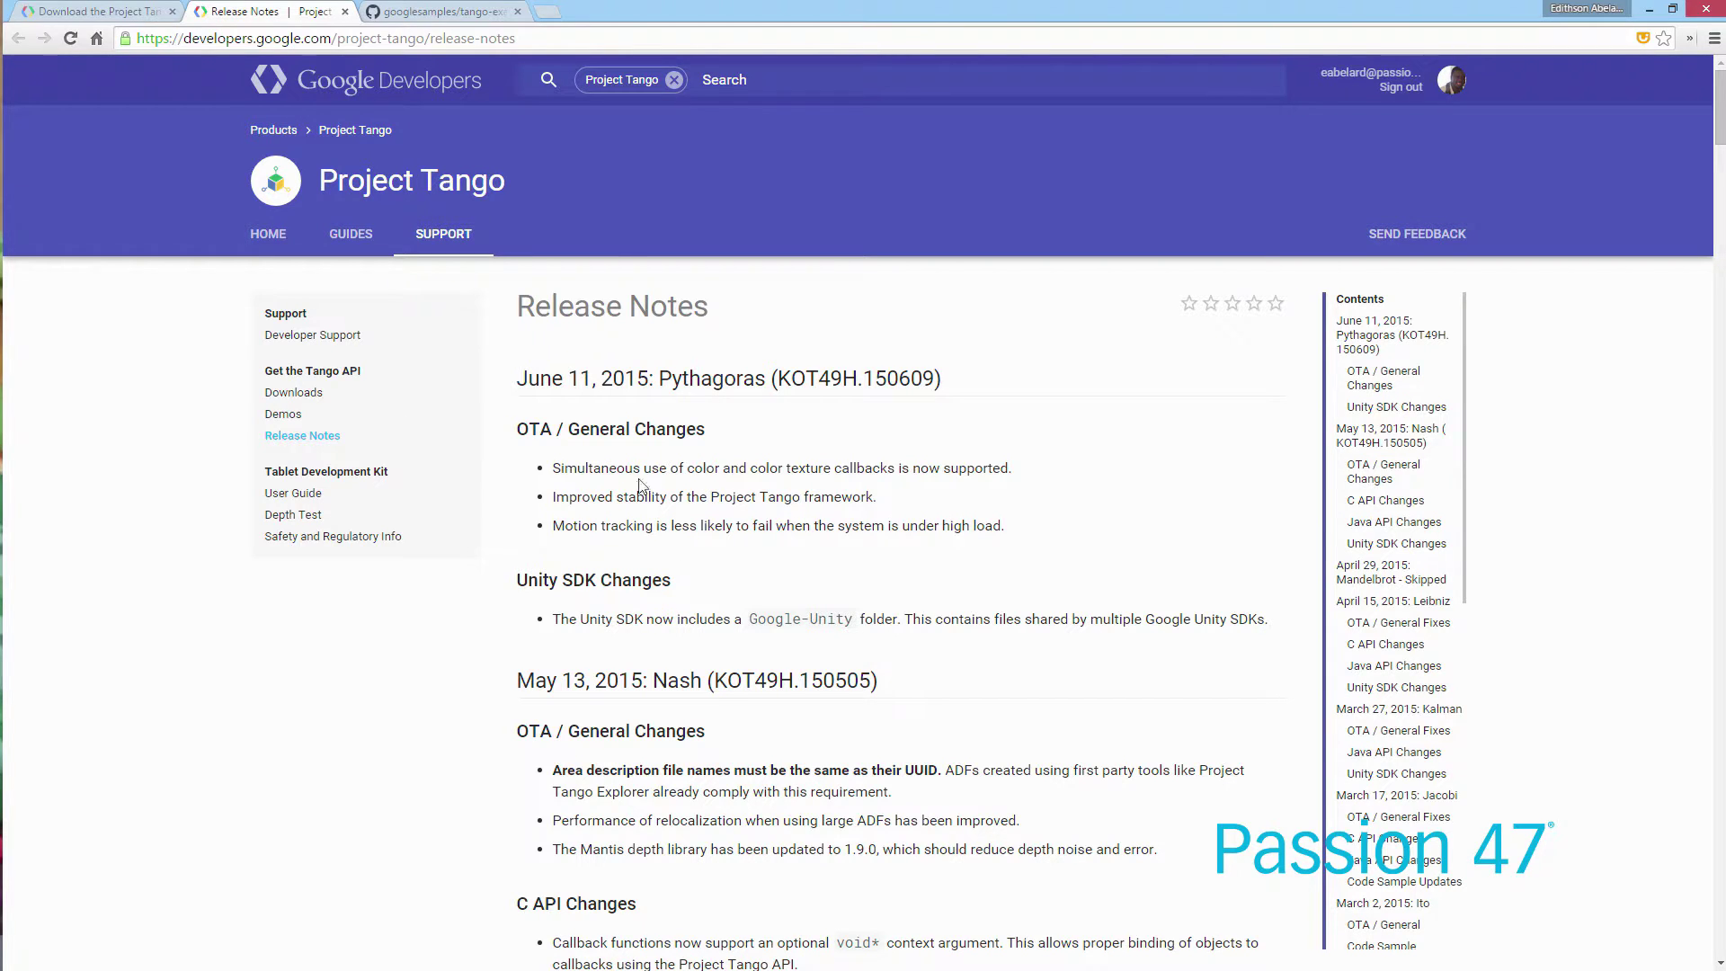
key(ctrl+shift+Tab)
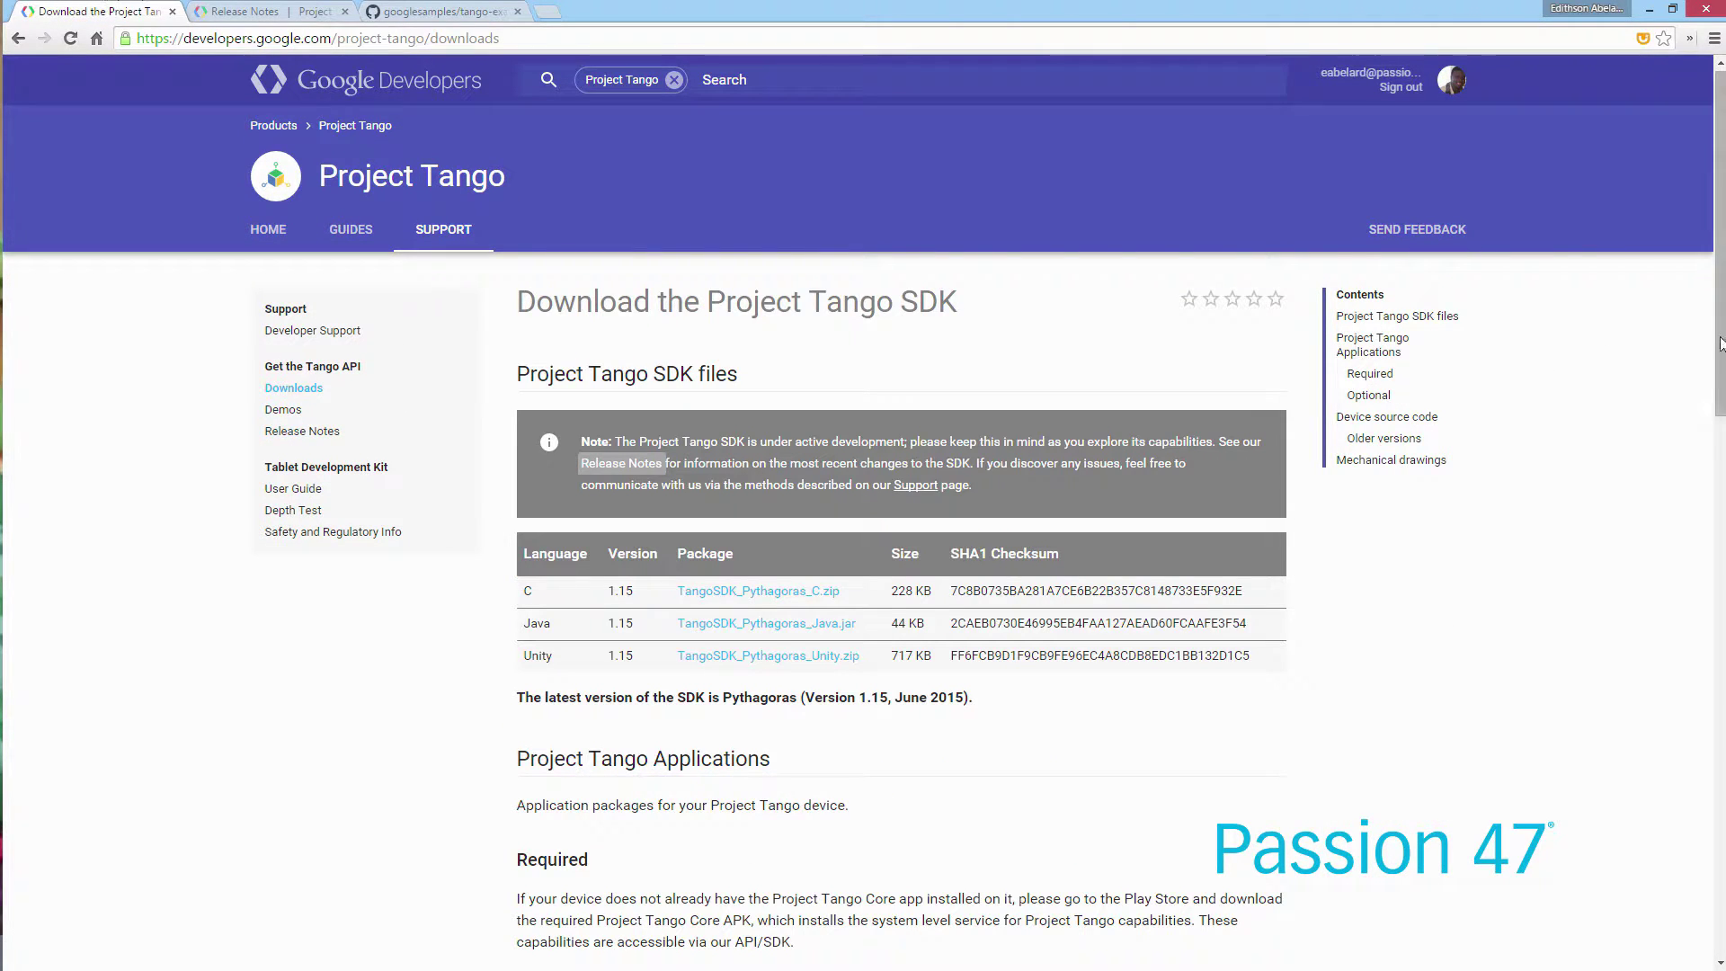
- Expand the older device source code versions, then return to the SDK files table
drag(1721, 340, 1701, 435)
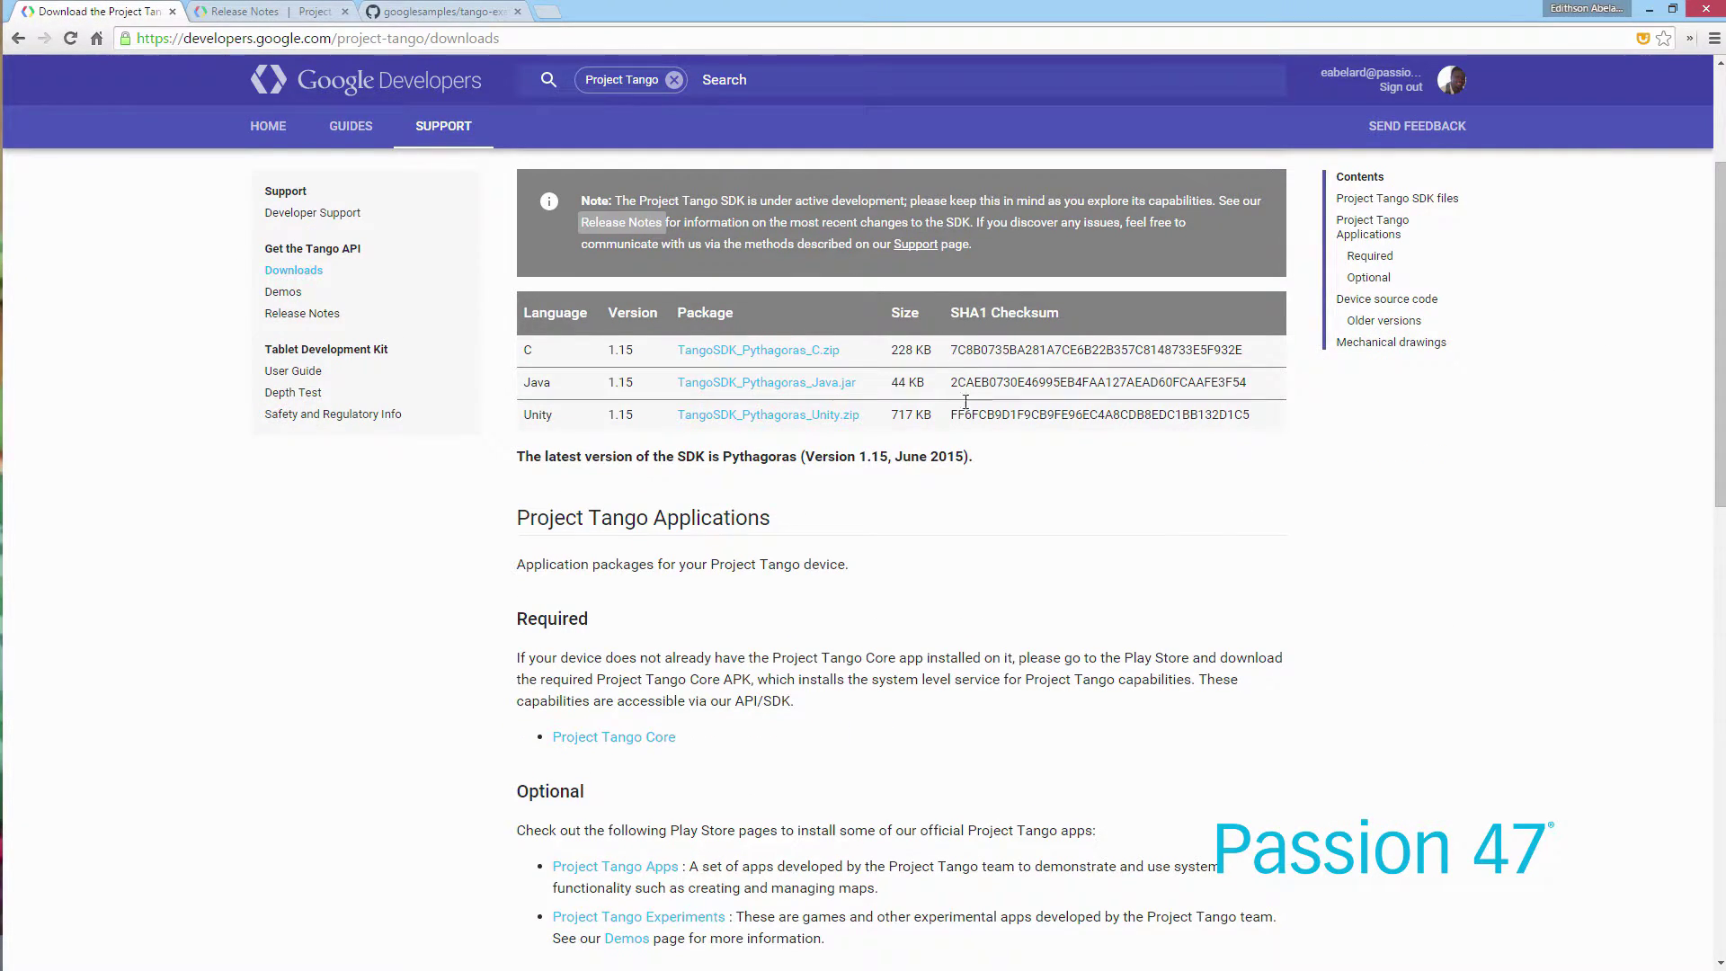
scroll(1690, 359, down, 4)
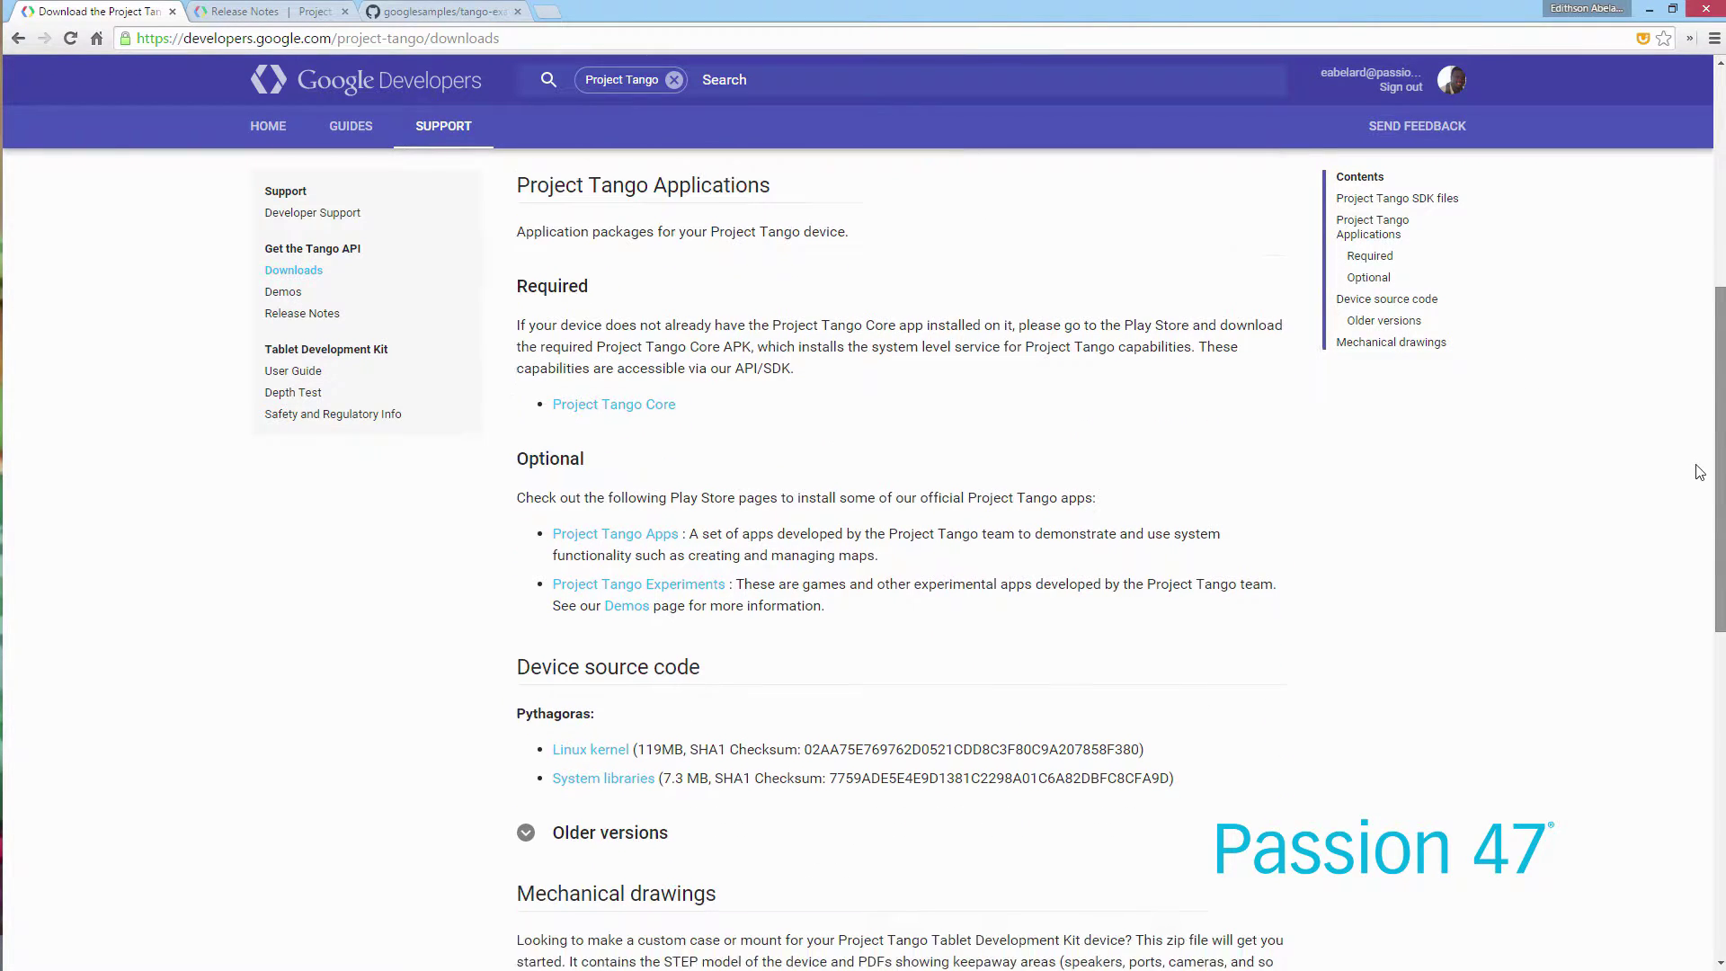
scroll(1693, 494, down, 3)
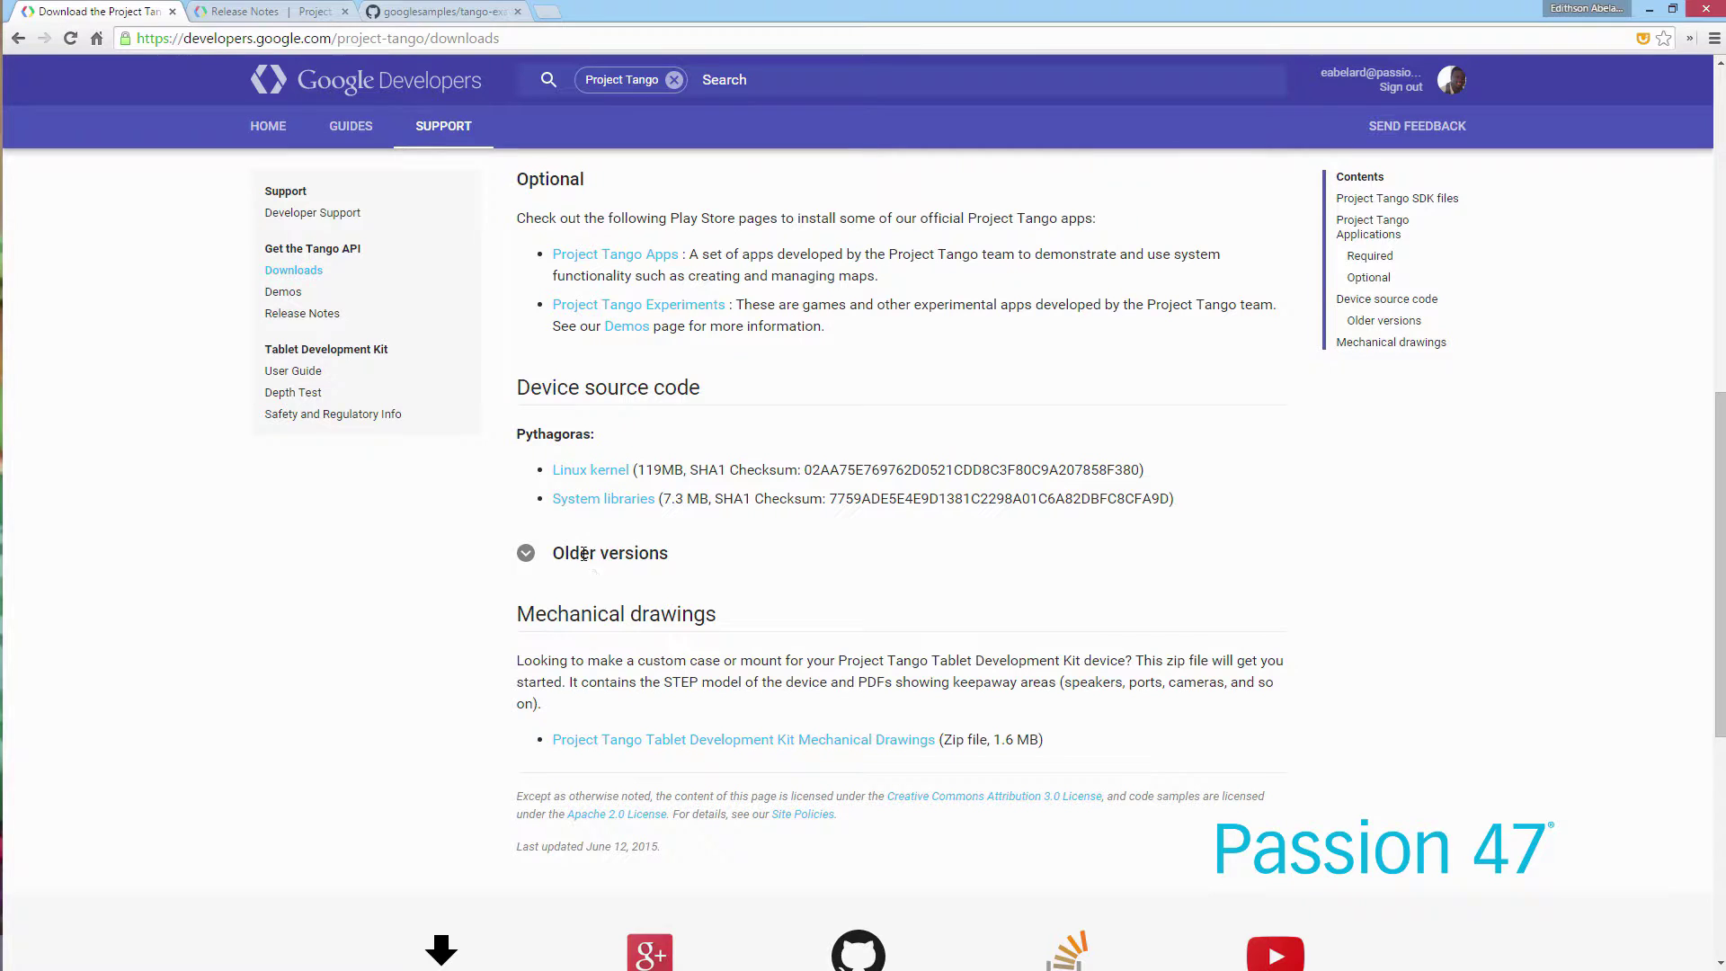
click(595, 552)
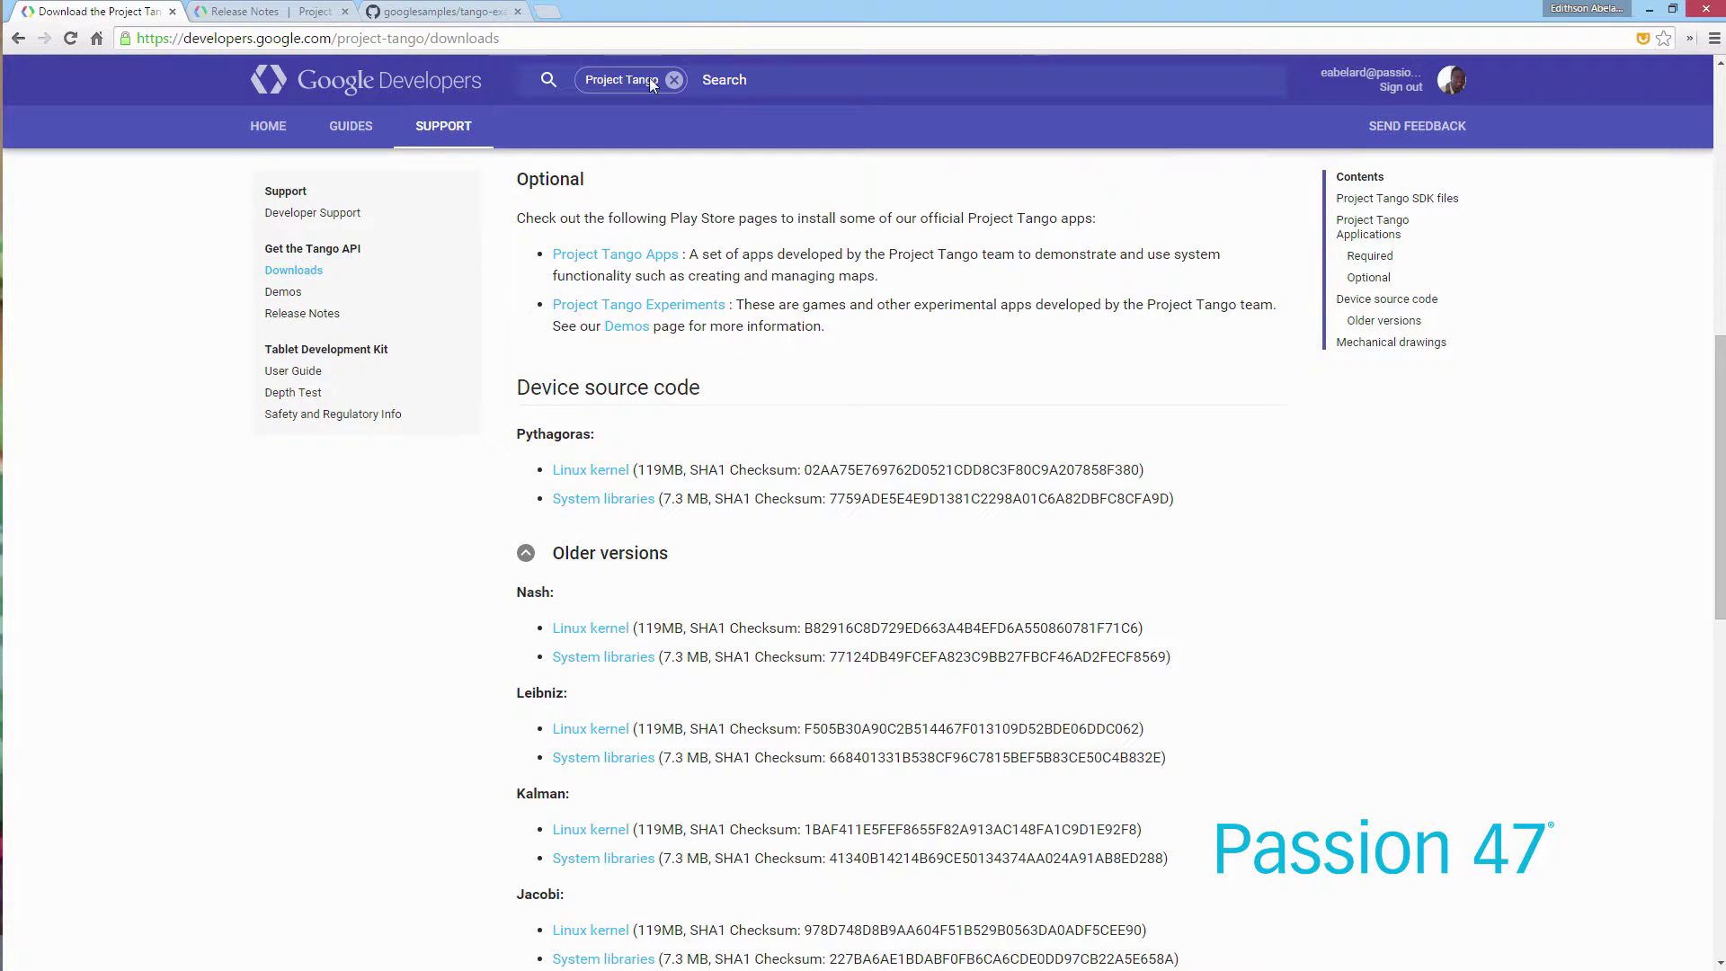
key(Home)
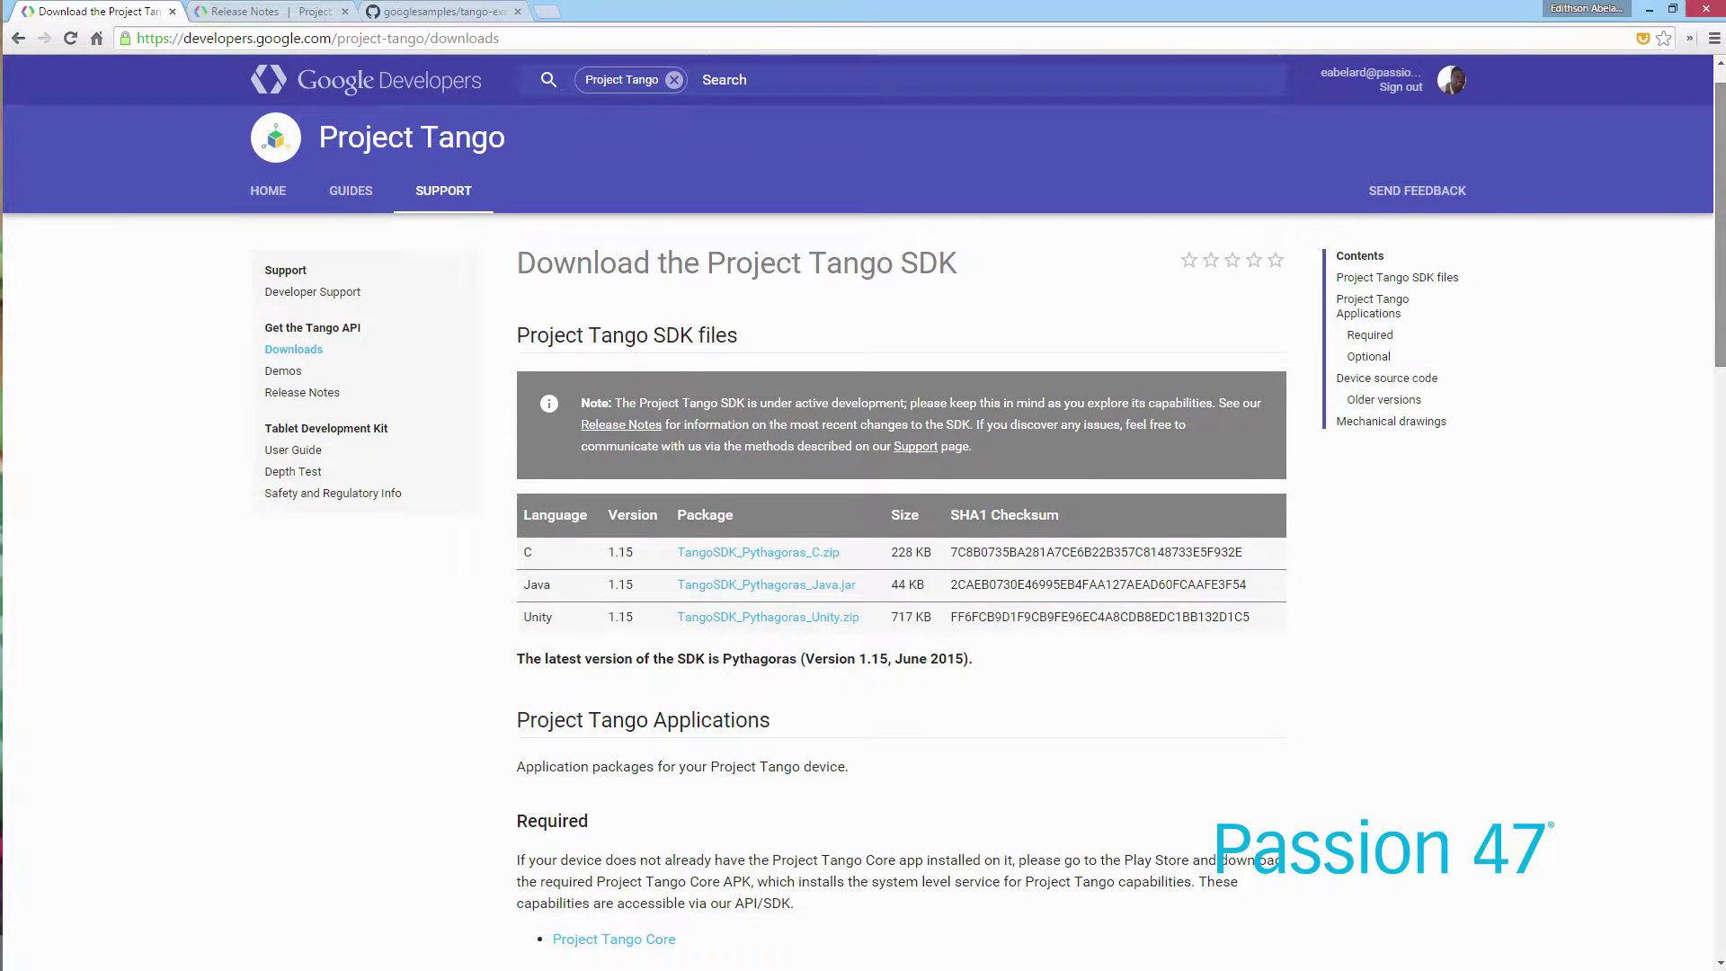
- Accept the license terms for TangoSDK_Pythagoras_Unity.zip and switch to the local unity folder
click(830, 631)
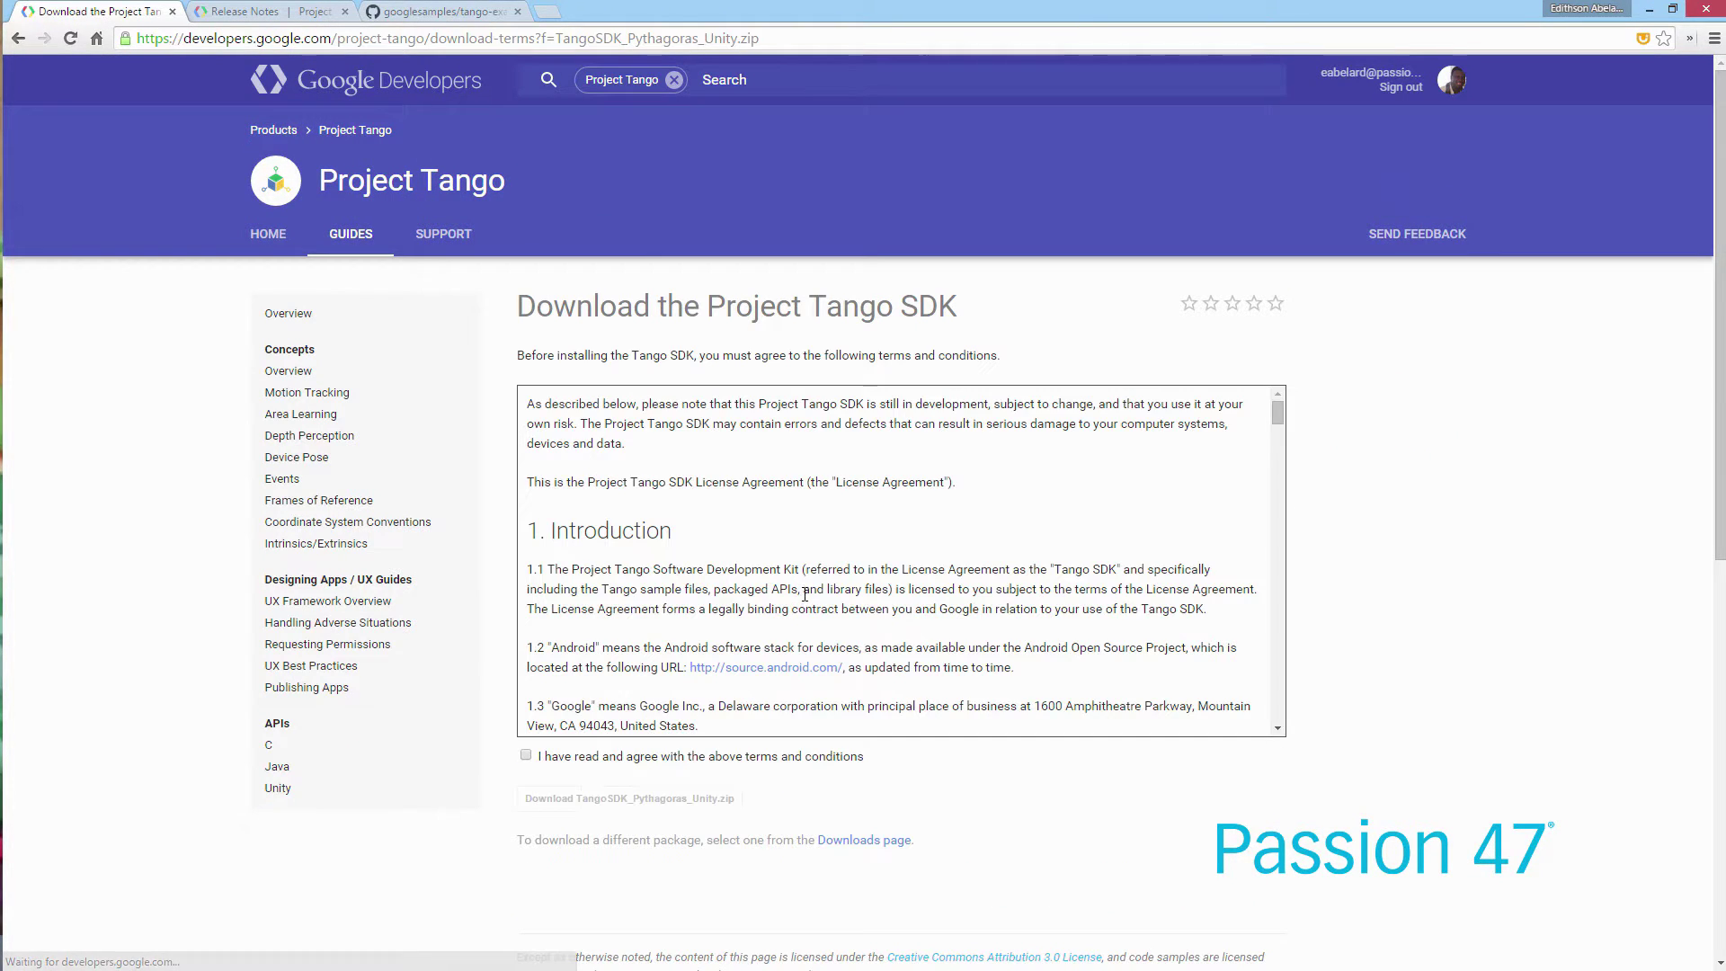
click(591, 757)
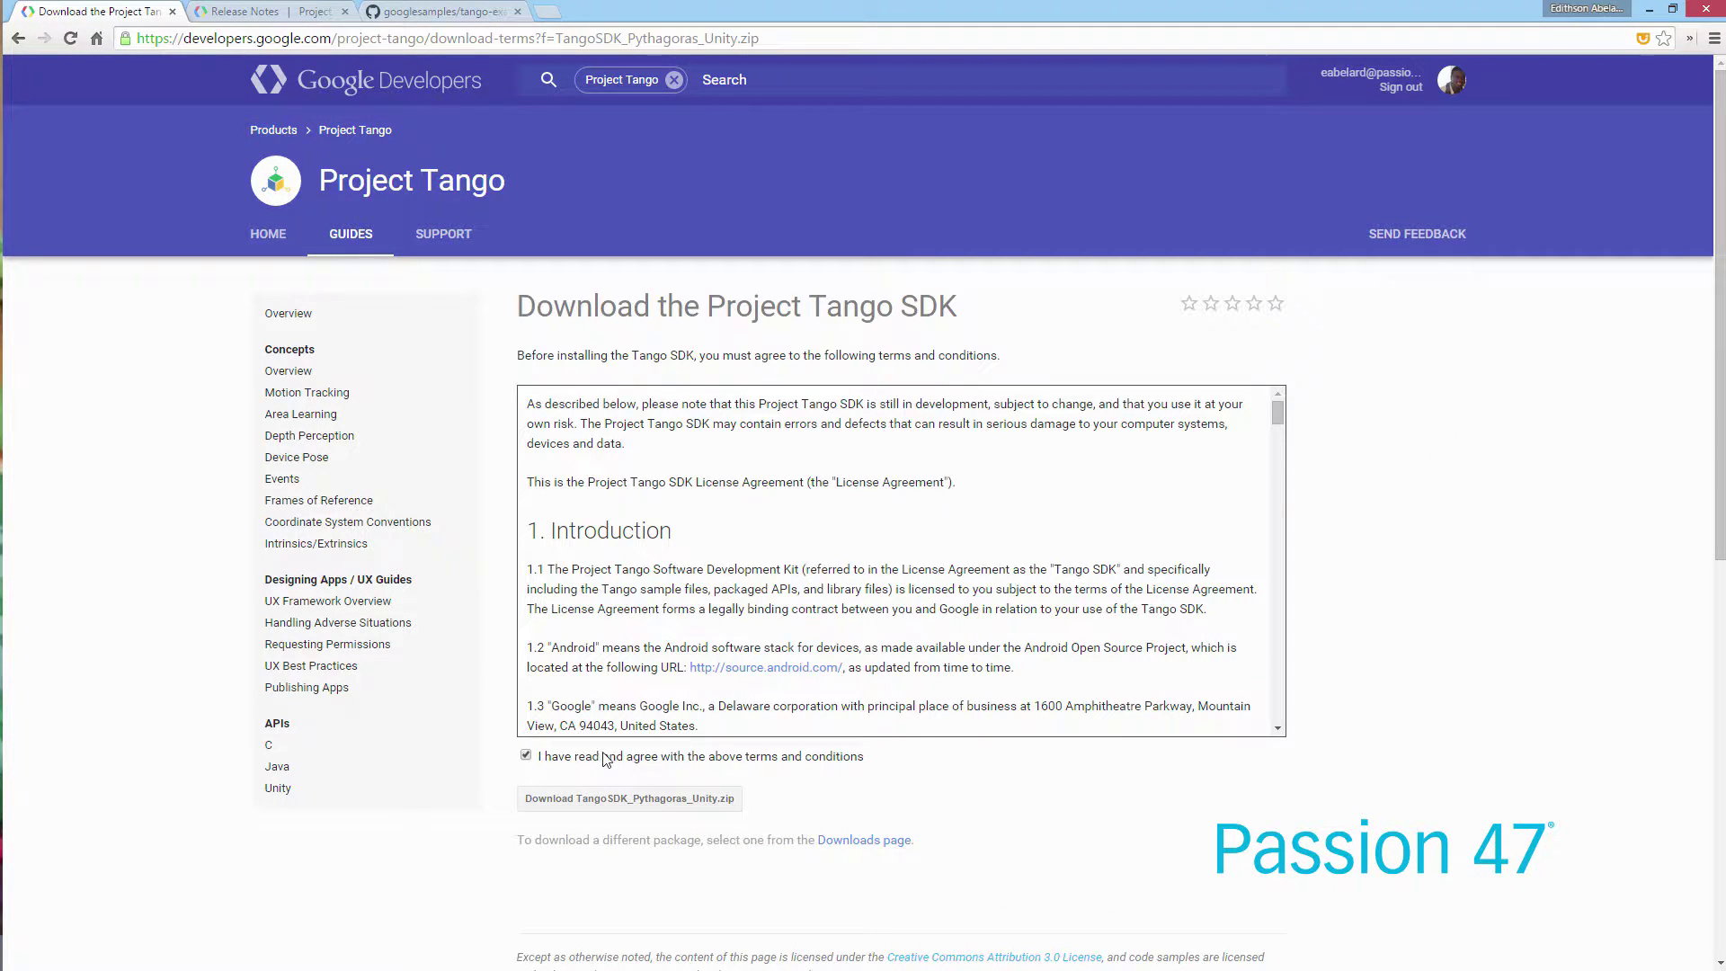
drag(1160, 569, 1154, 569)
key(alt+Tab)
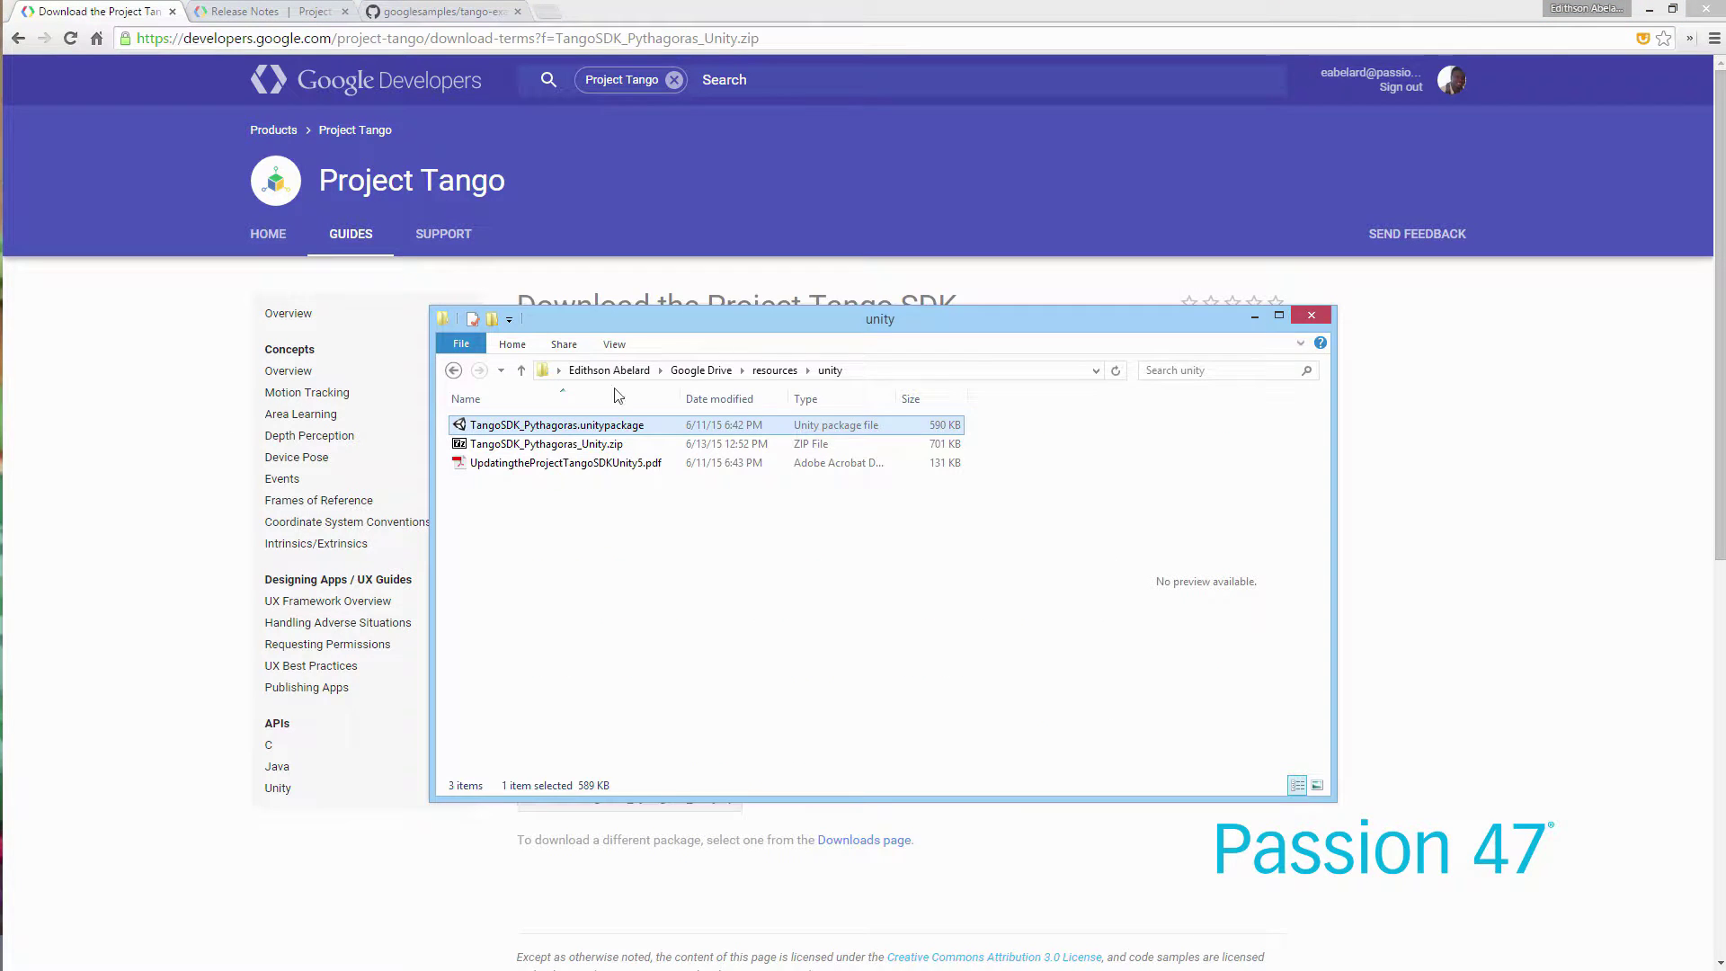
- Preview UpdatingtheProjectTangoSDKUnity5.pdf, then select TangoSDK_Pythagoras.unitypackage
click(680, 466)
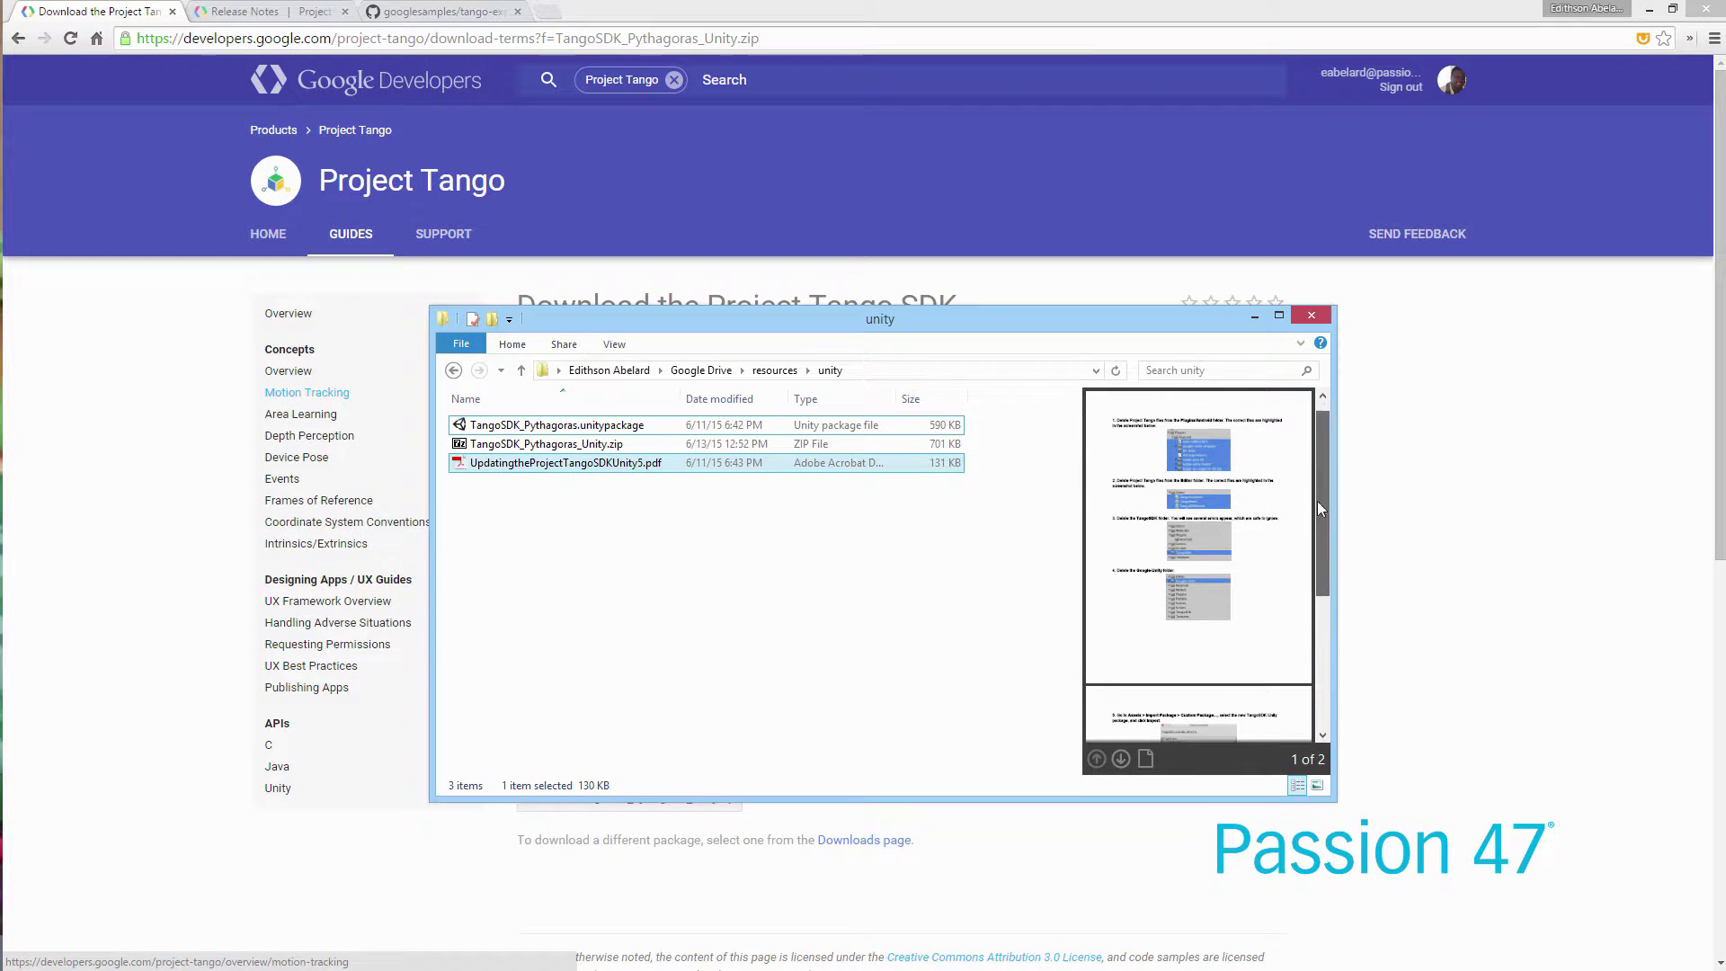
click(733, 430)
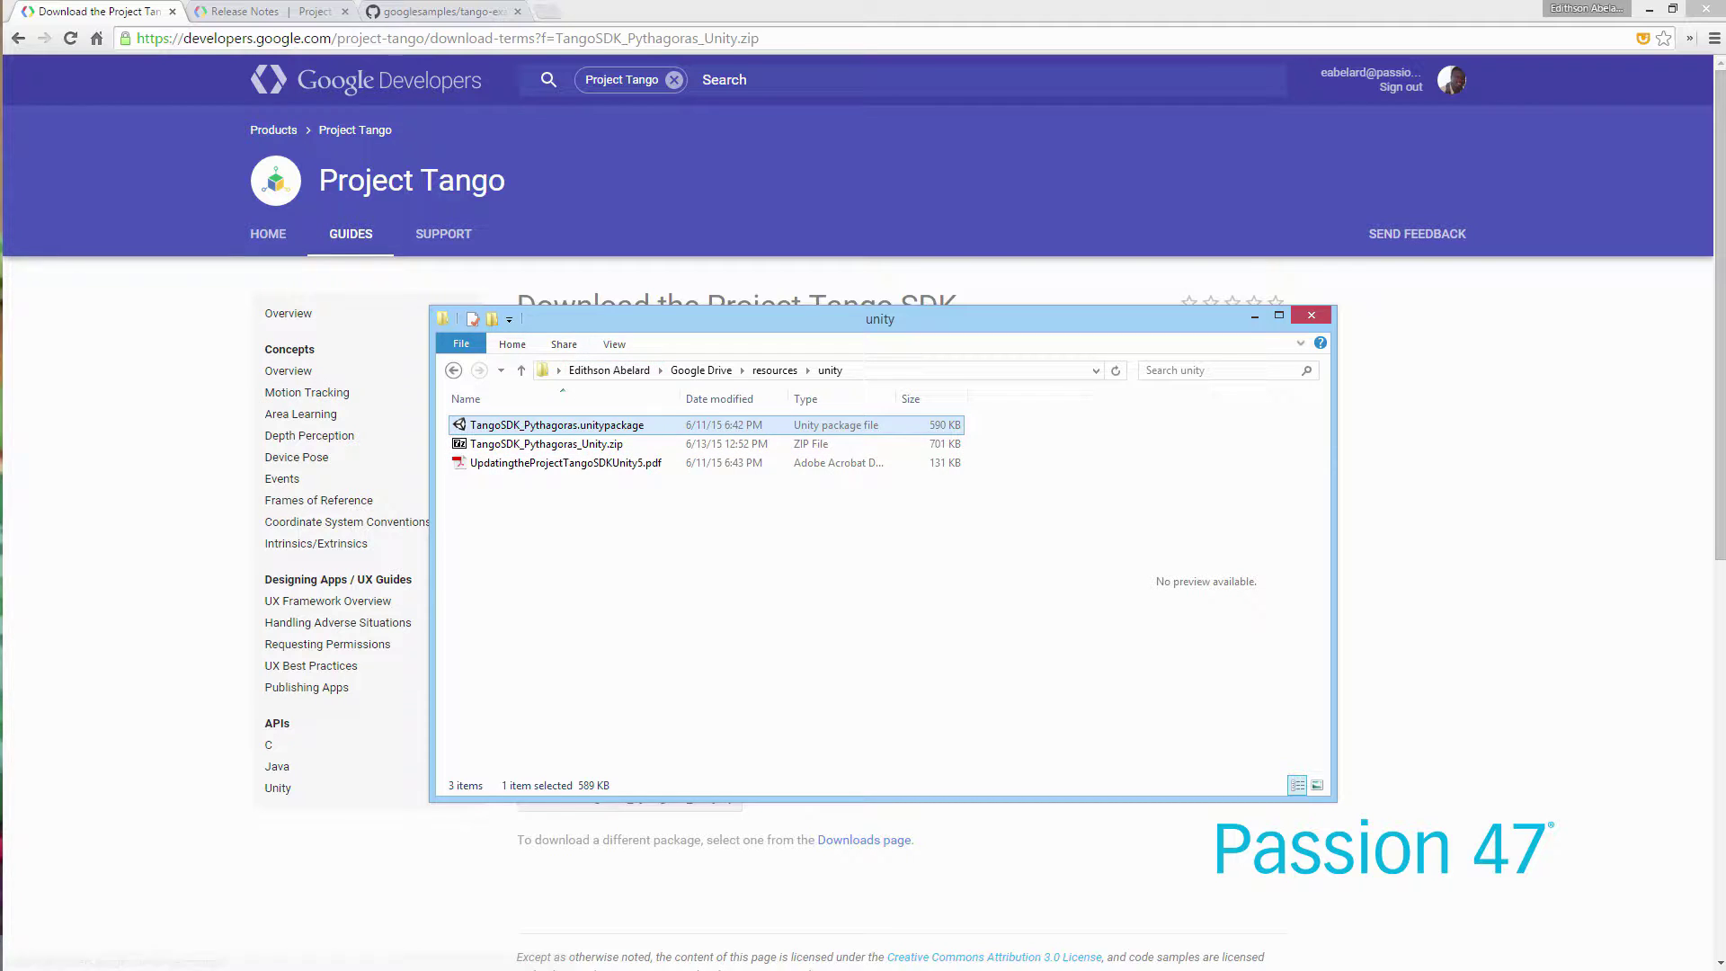
- Open TangoSDK_Pythagoras.unitypackage in Unity and close the Importing package prompt
key(Return)
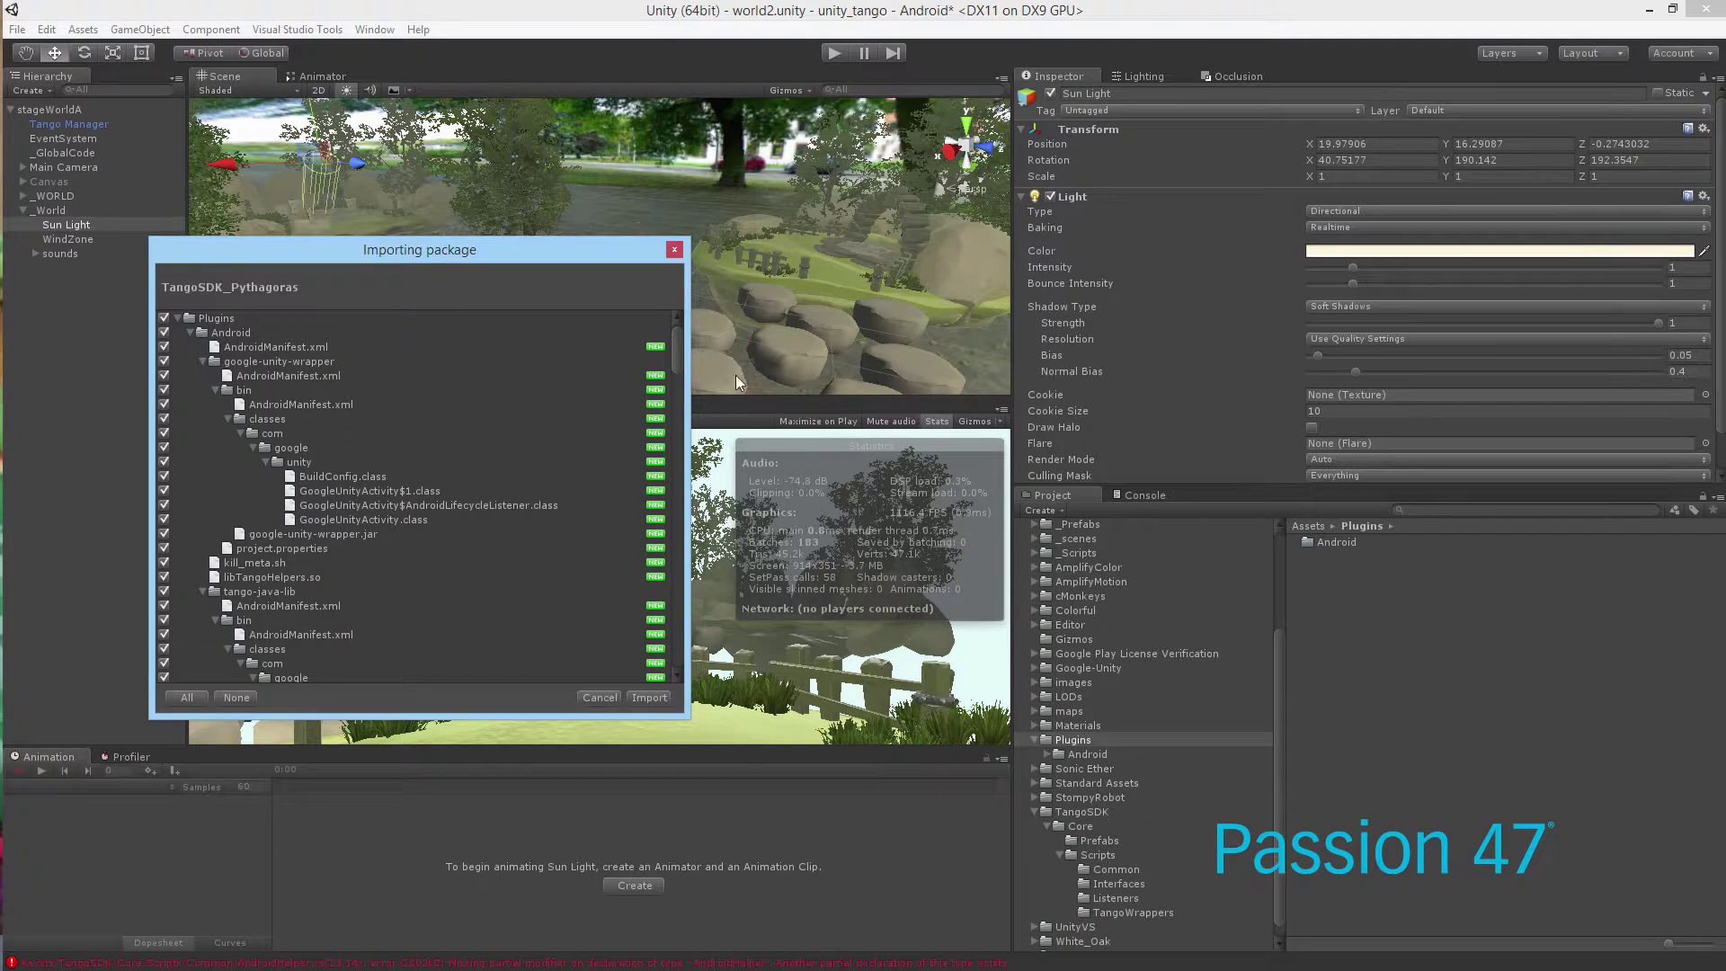
drag(597, 255, 537, 223)
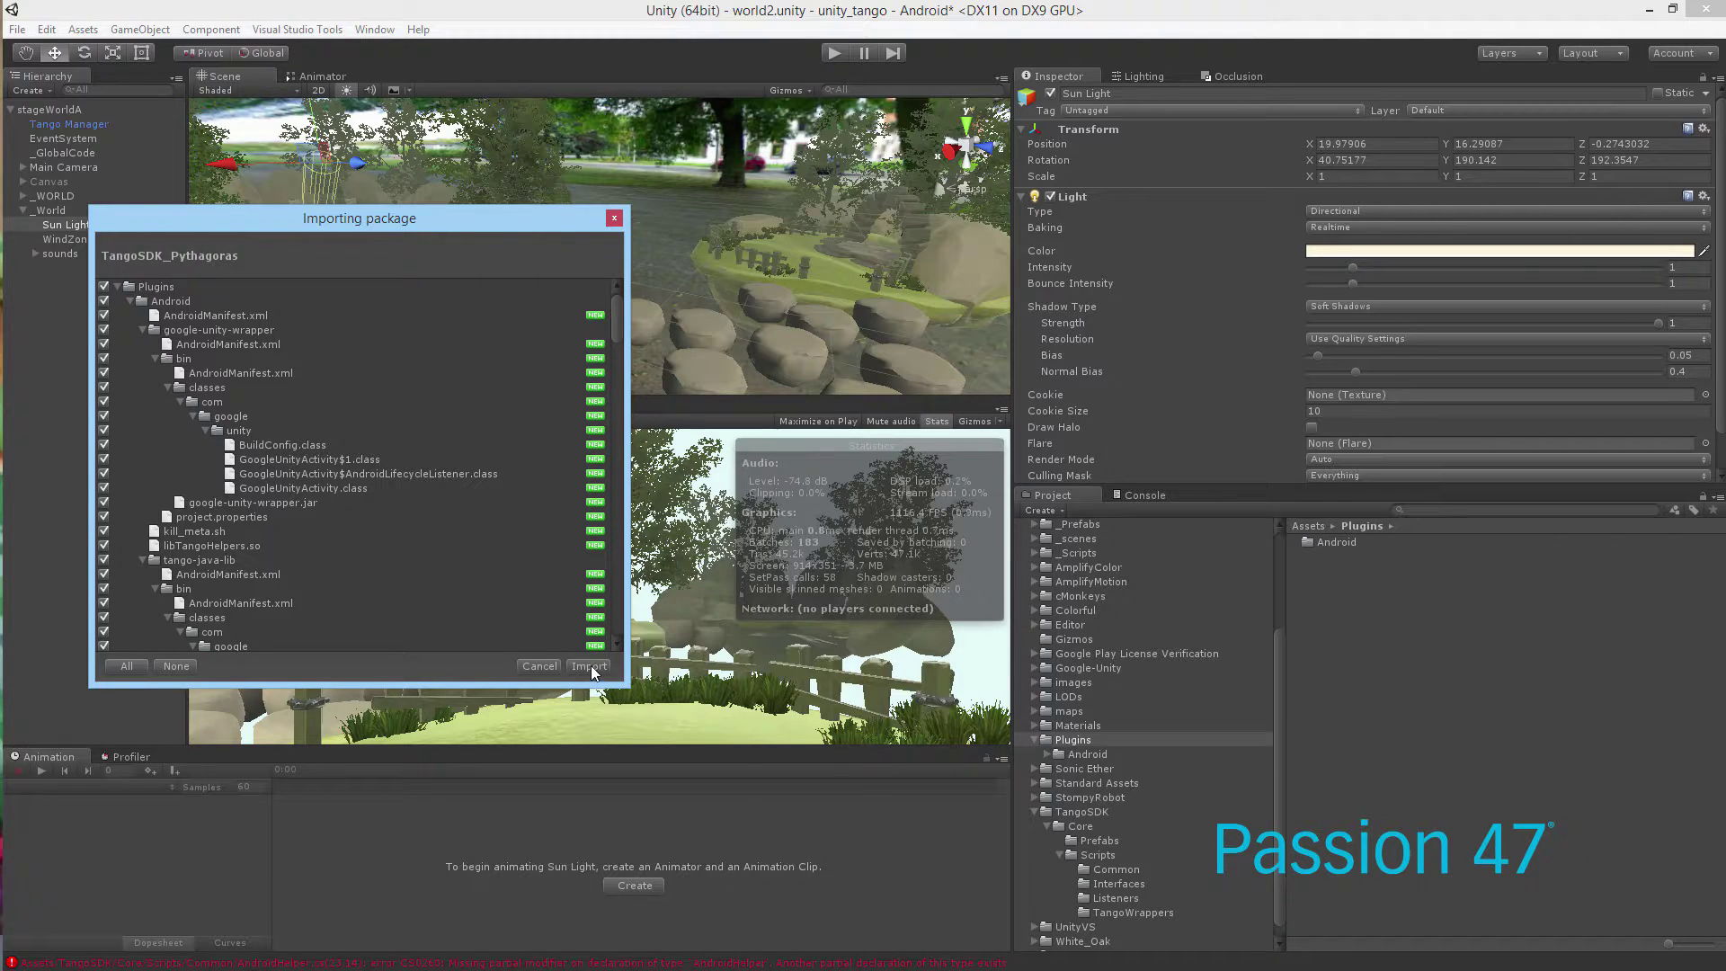
click(615, 219)
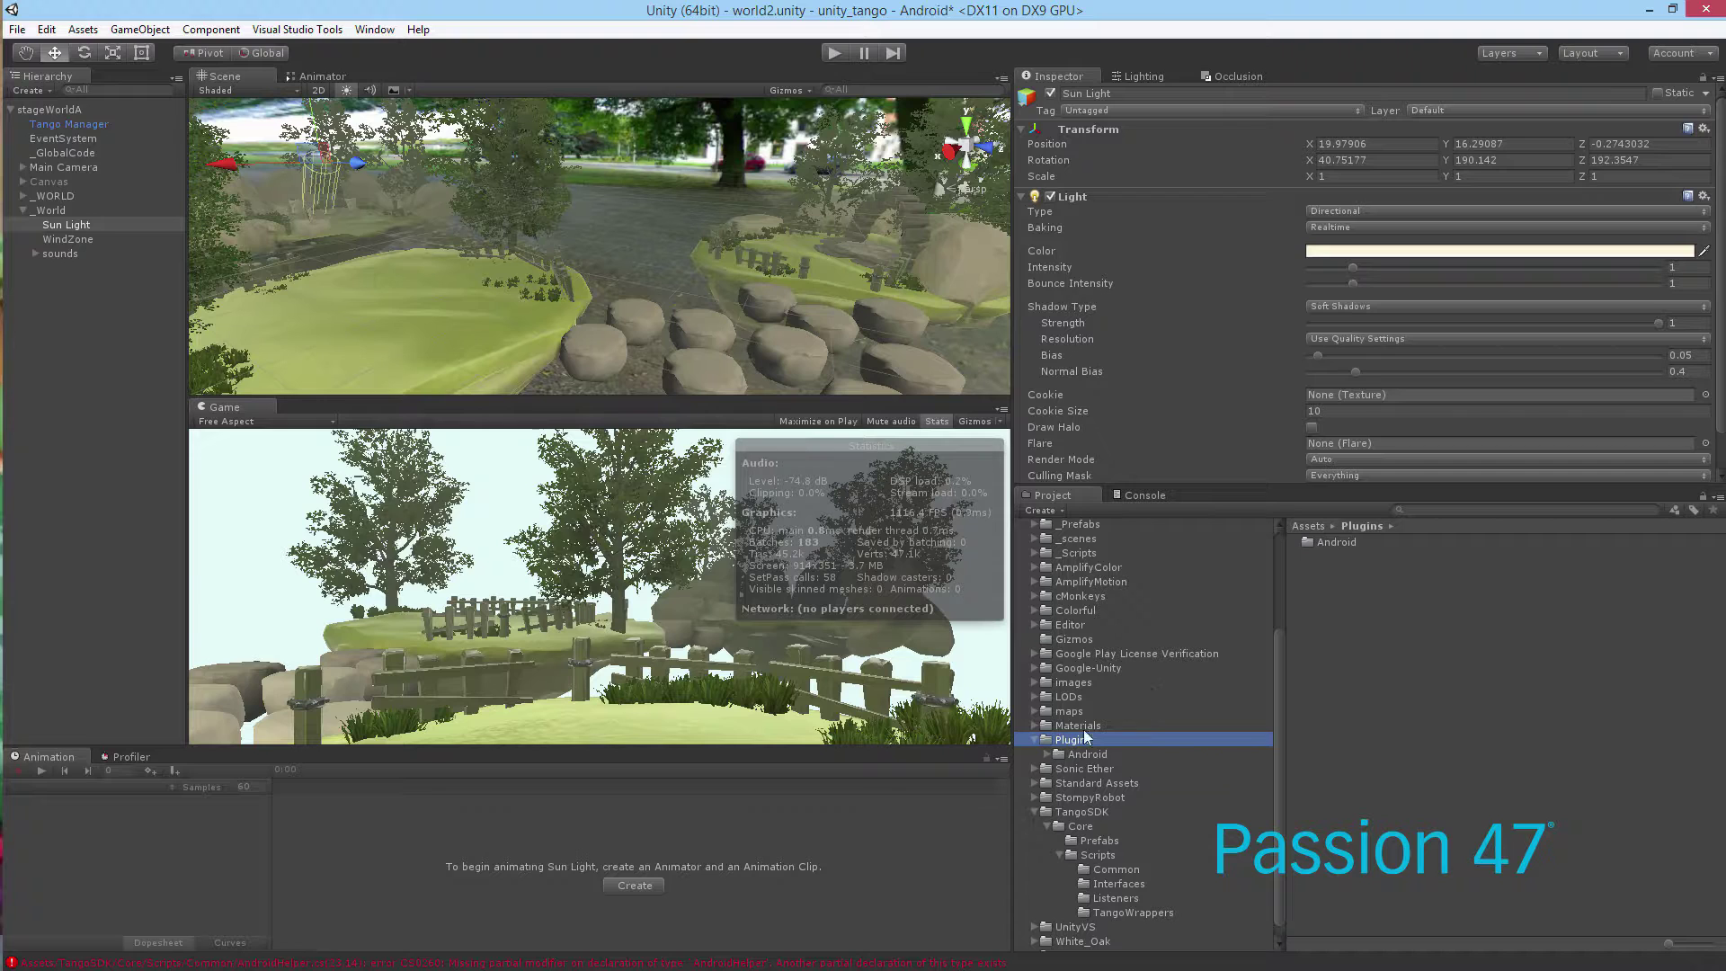
- Browse the Plugins/Android and TangoSDK folders, ending on TangoSDK with its Core subfolder
click(1077, 757)
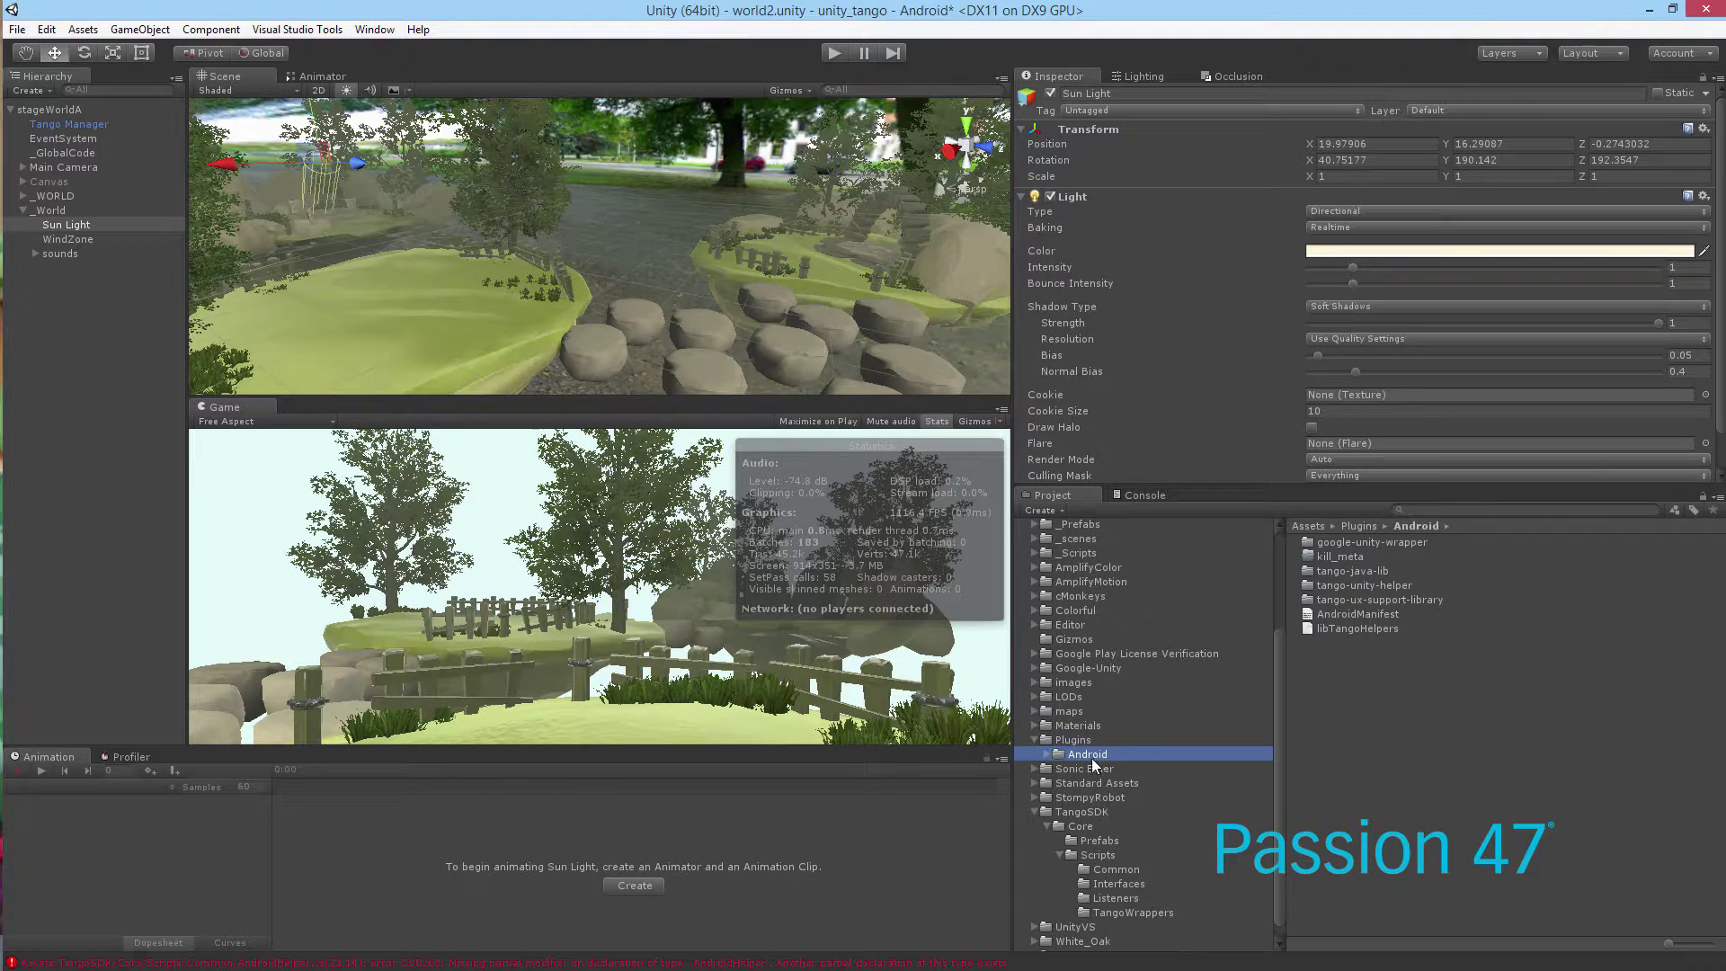
key(Left)
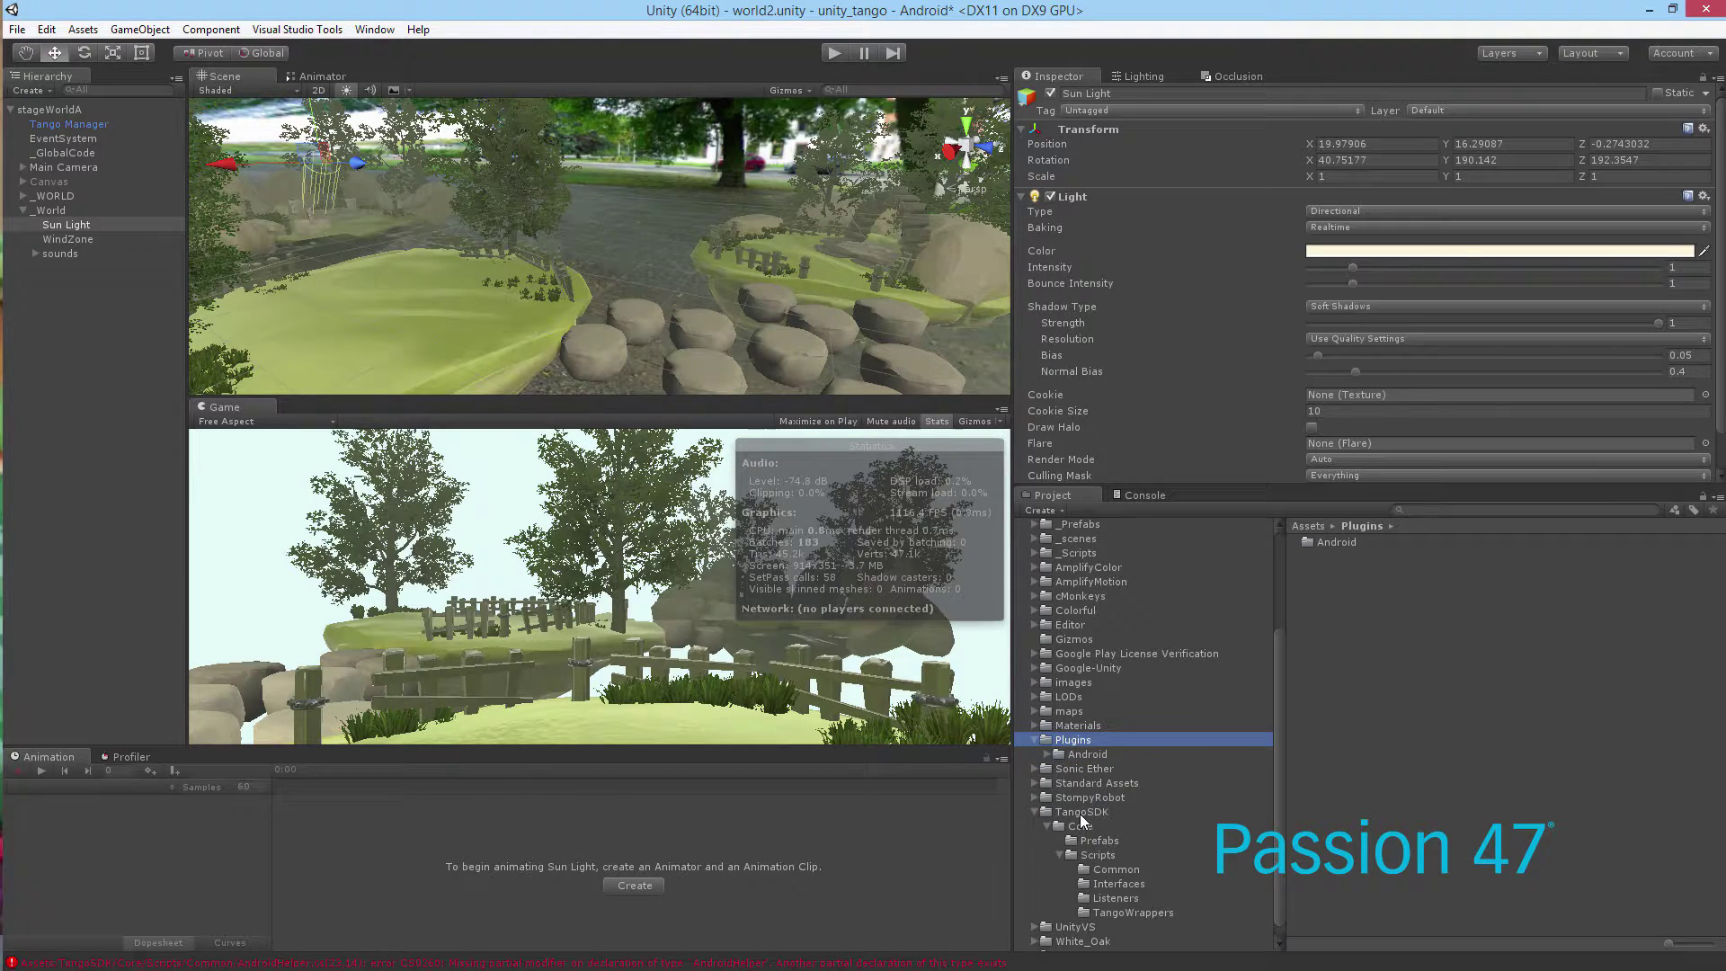
click(1081, 812)
click(1084, 742)
click(1086, 757)
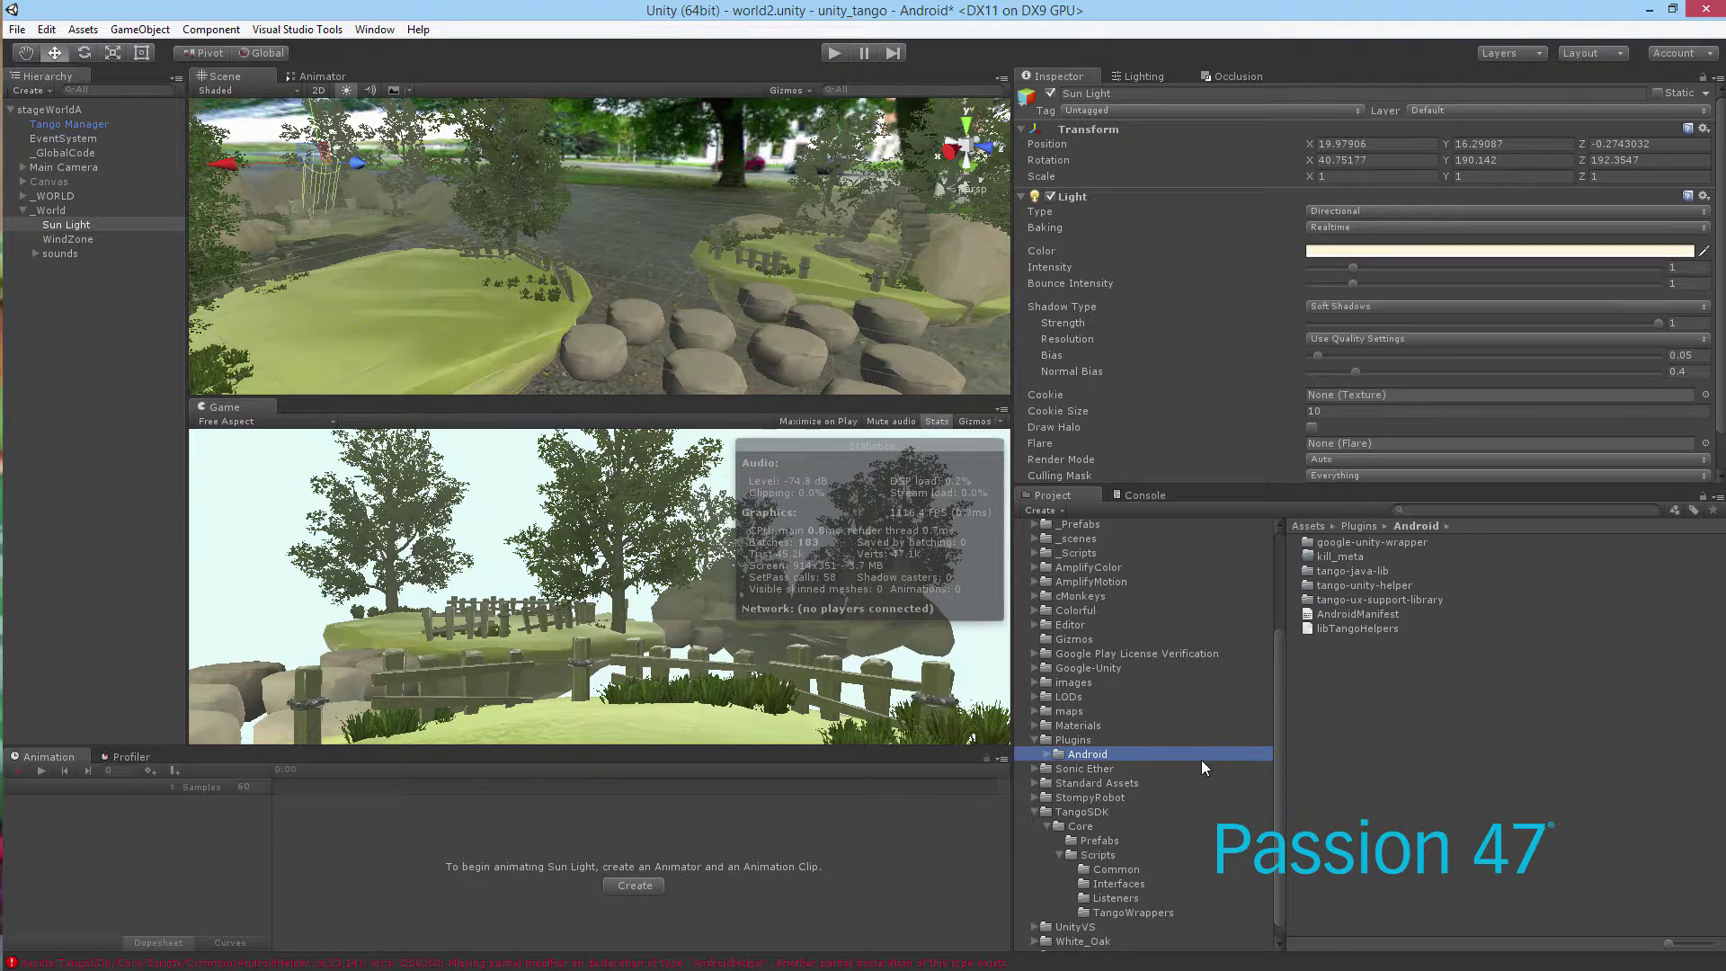
click(1373, 677)
click(1107, 735)
click(1115, 753)
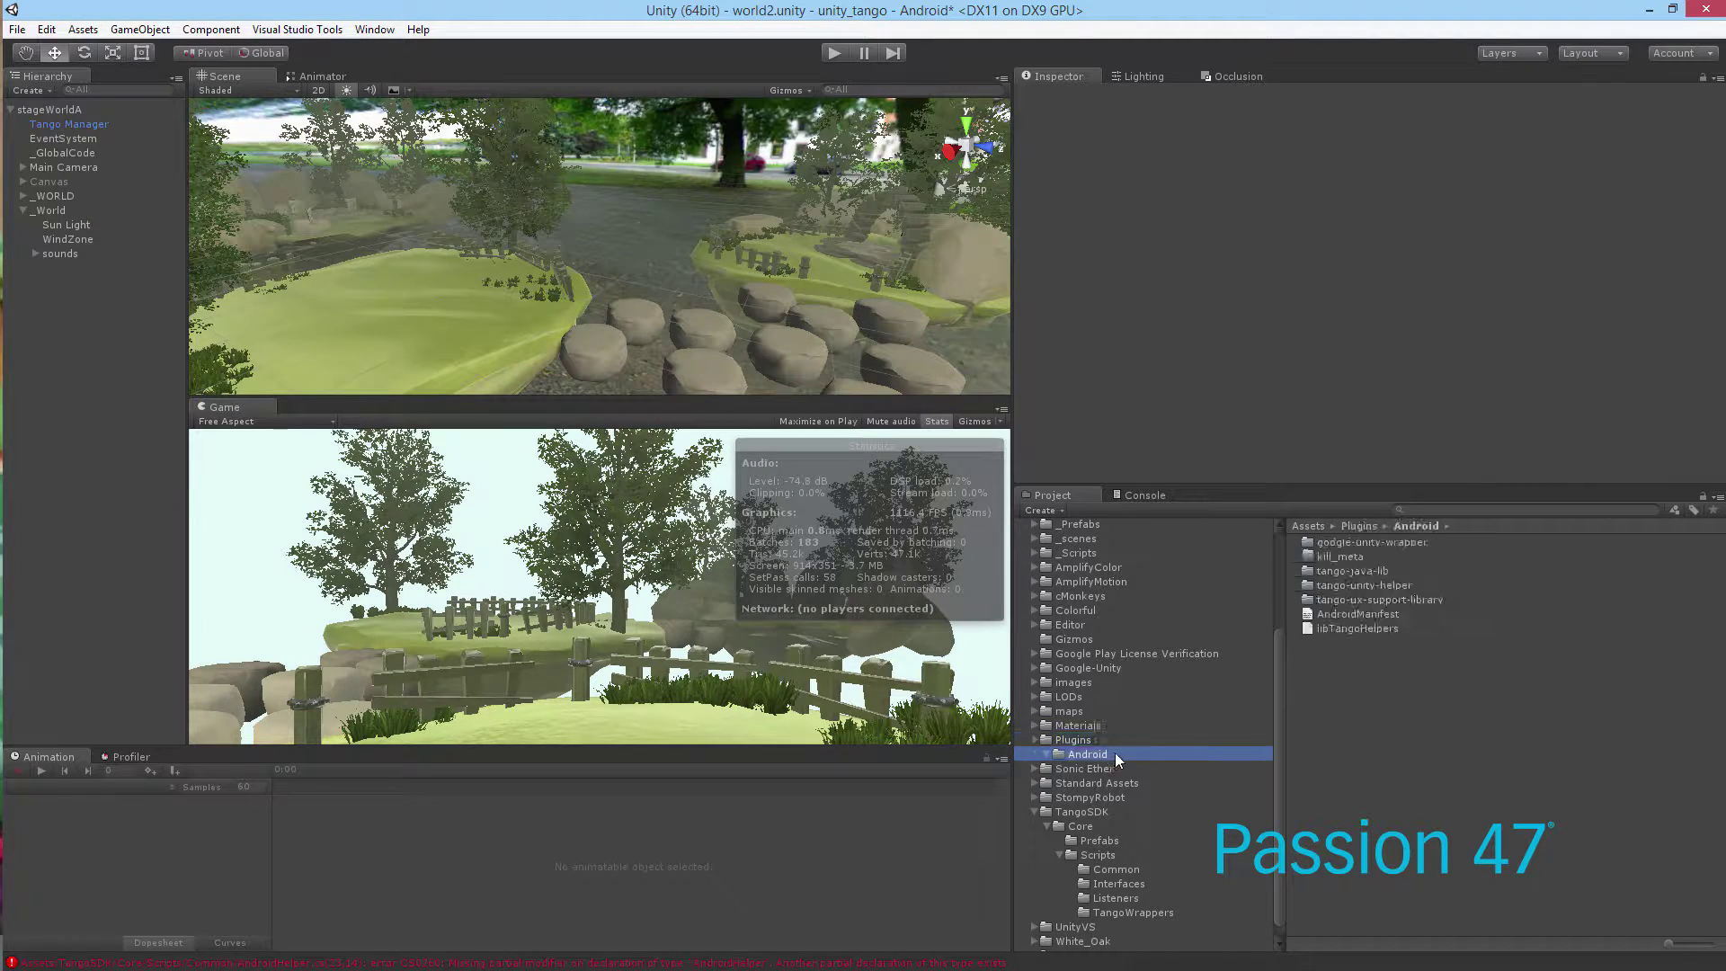
click(1384, 672)
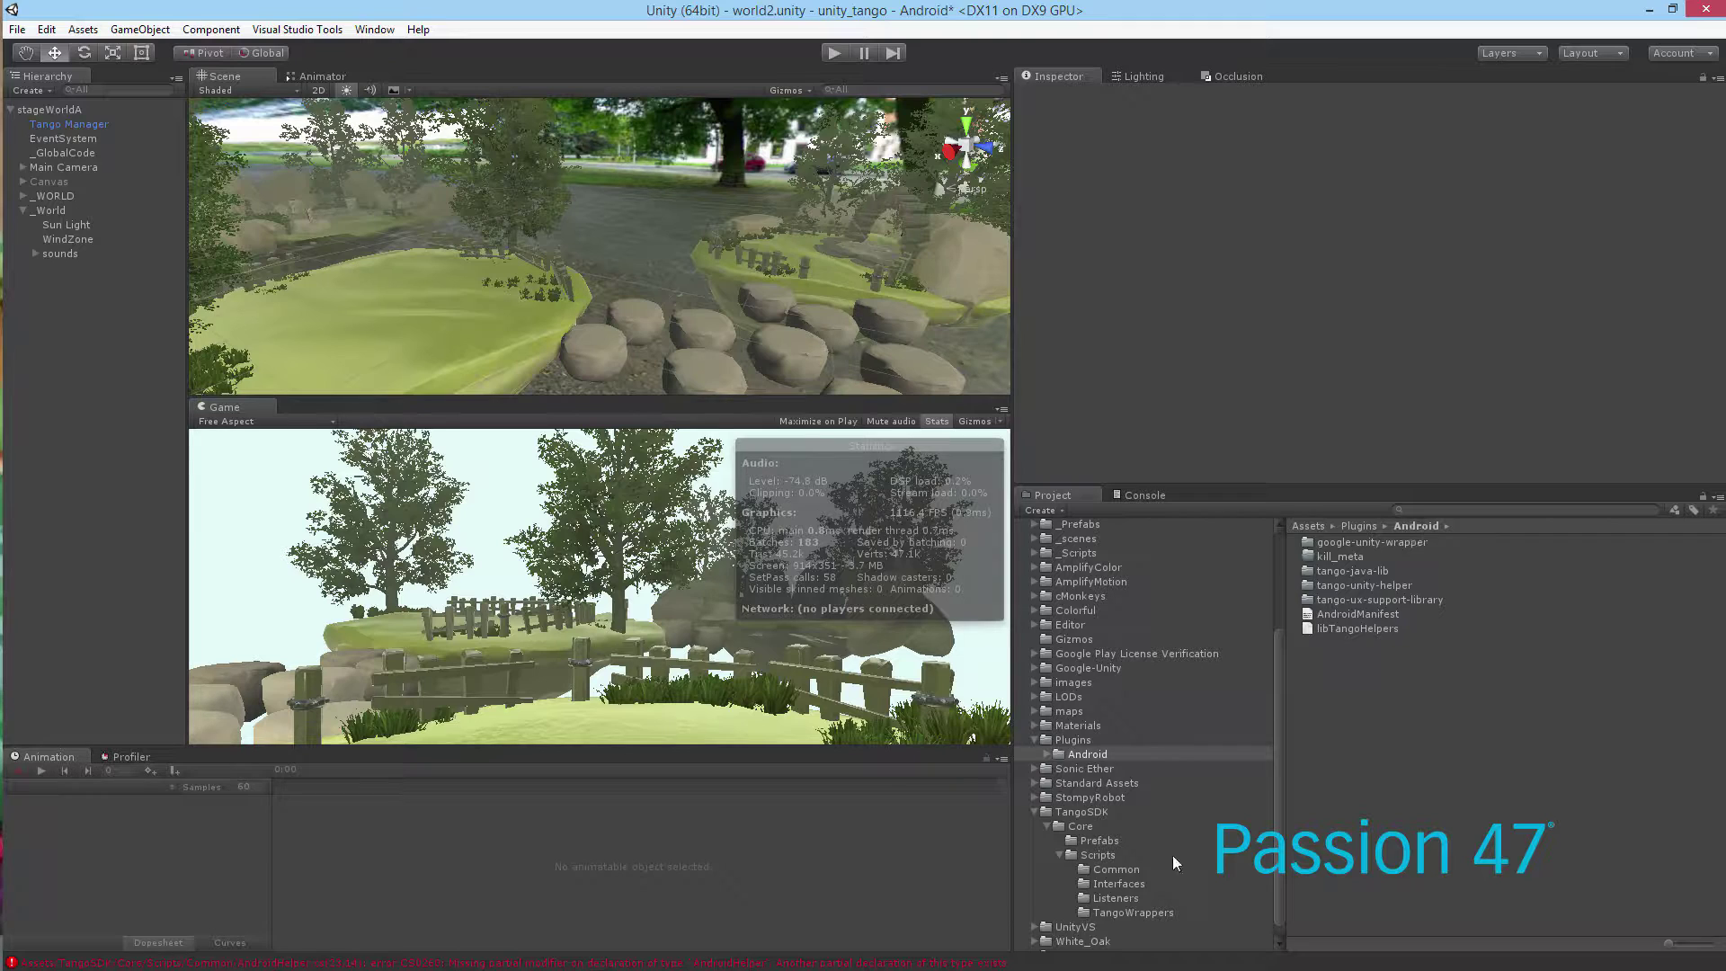
click(1088, 807)
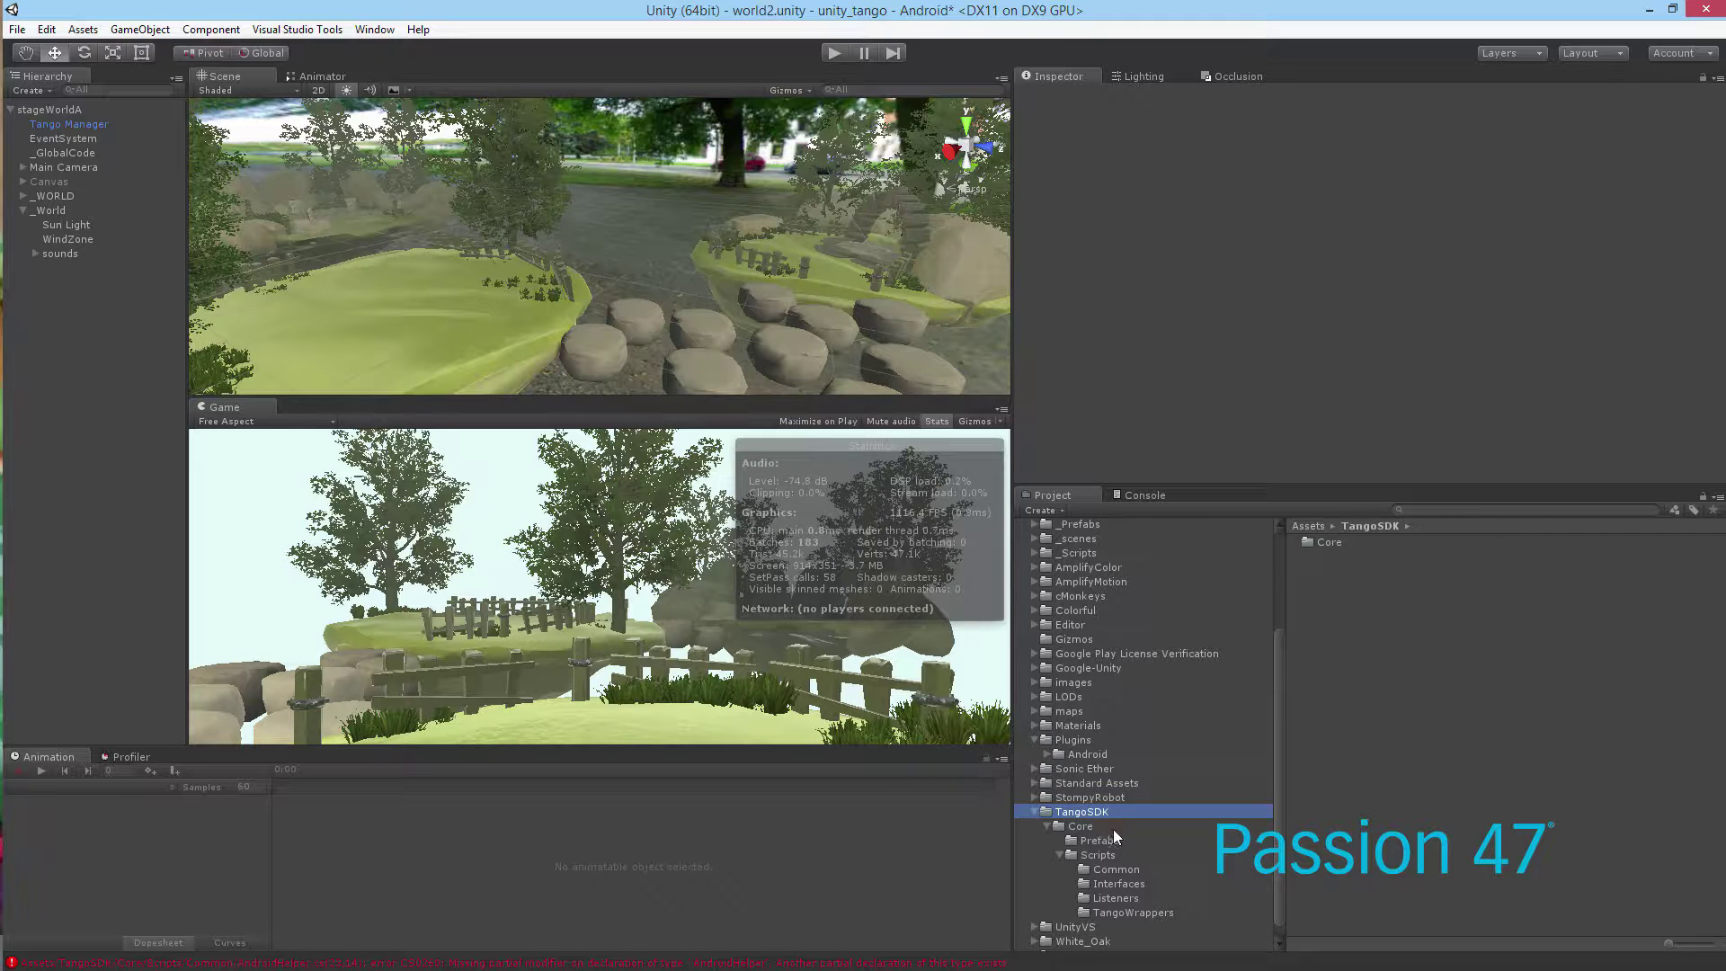